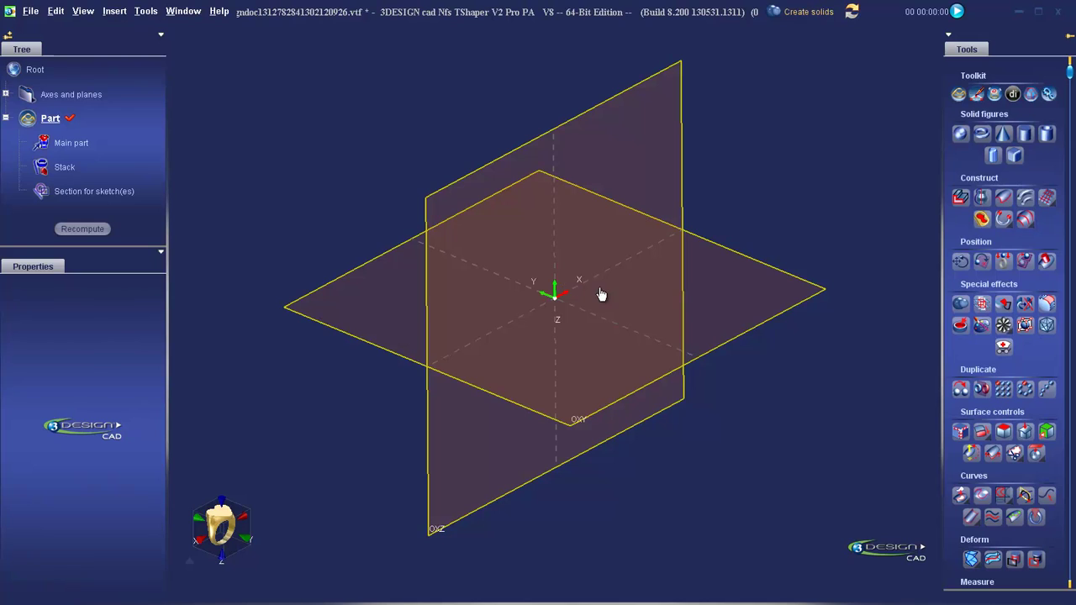
- Start a new pipe named band1 with the White gold 18K material
left_click(1047, 134)
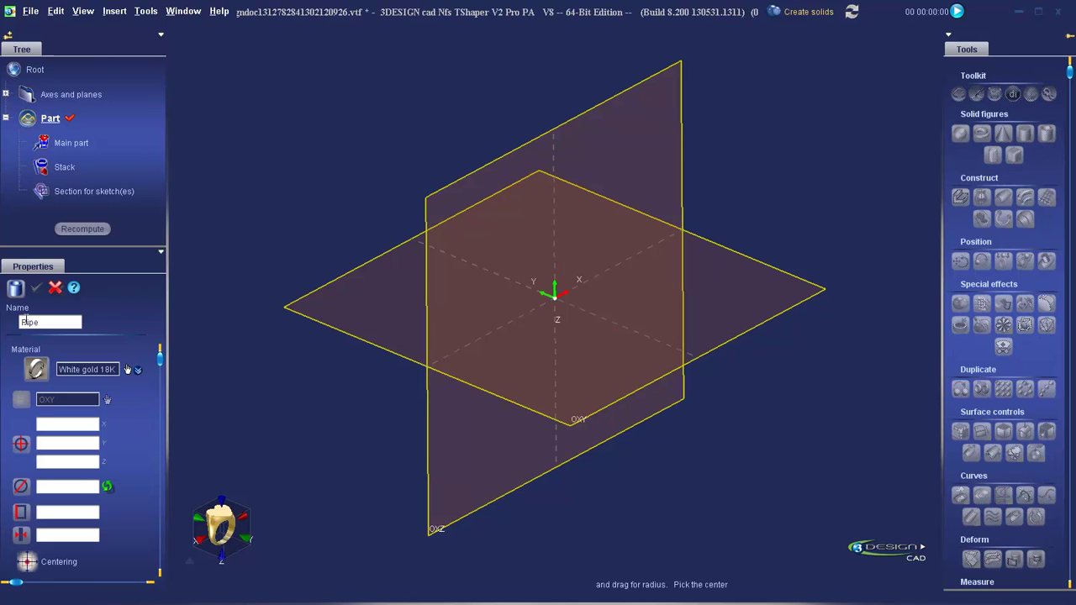
double_click(48, 324)
type("band")
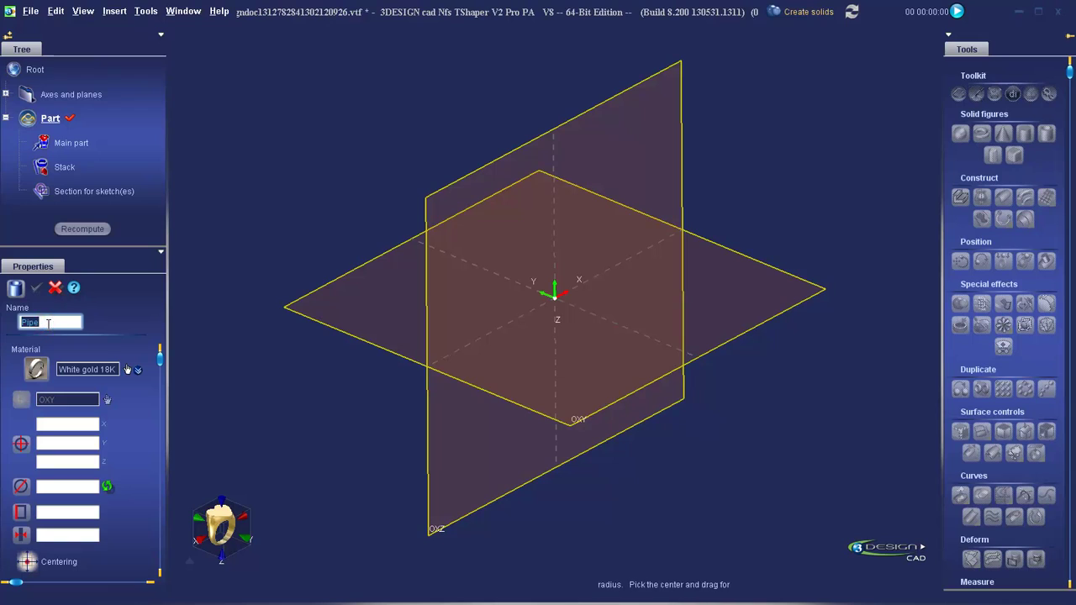
type("1")
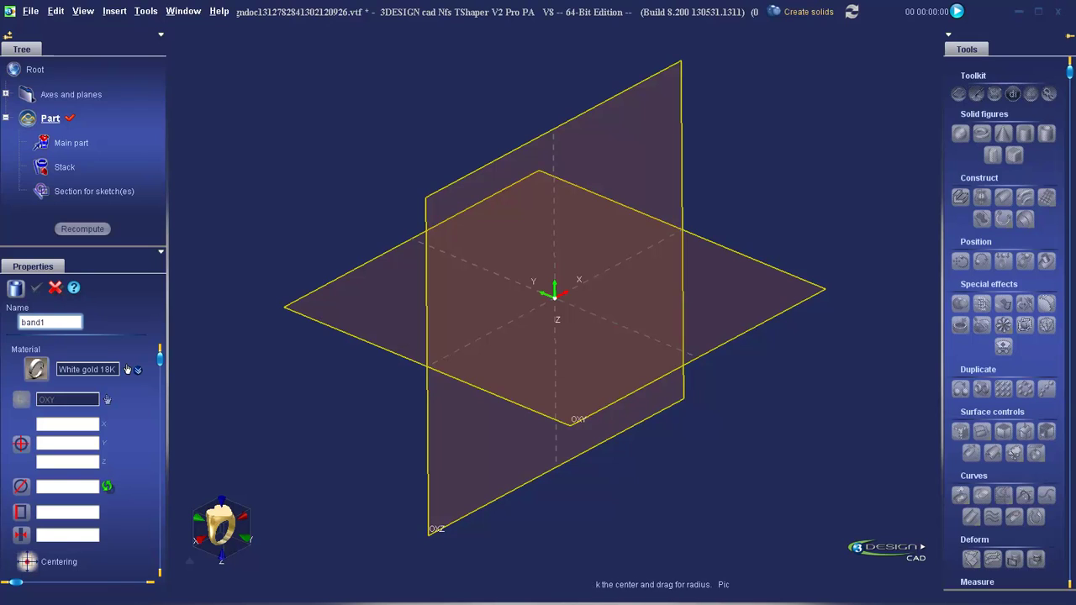
left_click(127, 369)
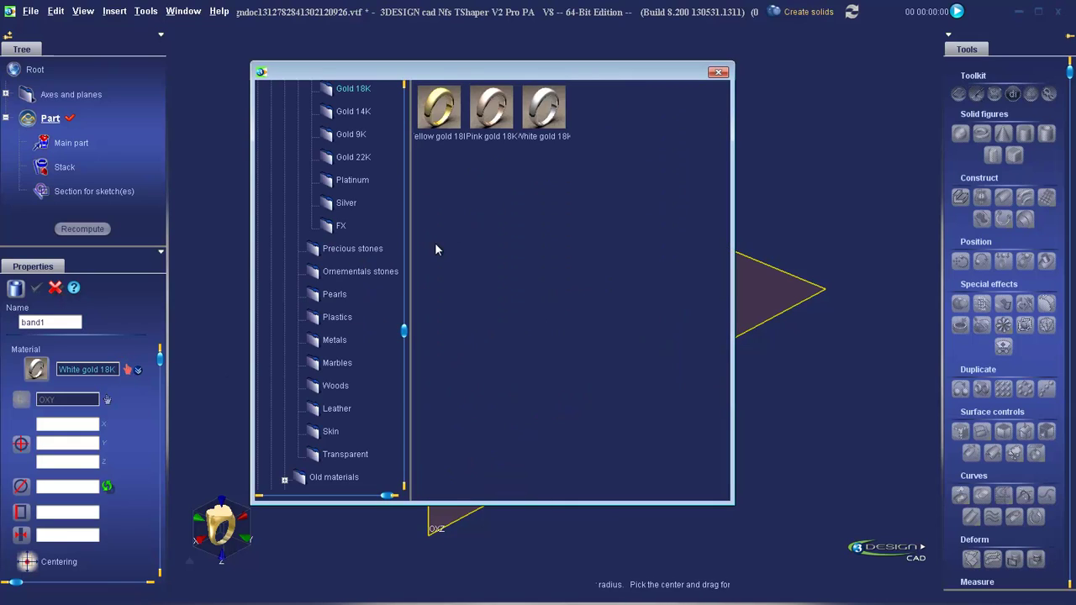
double_click(545, 107)
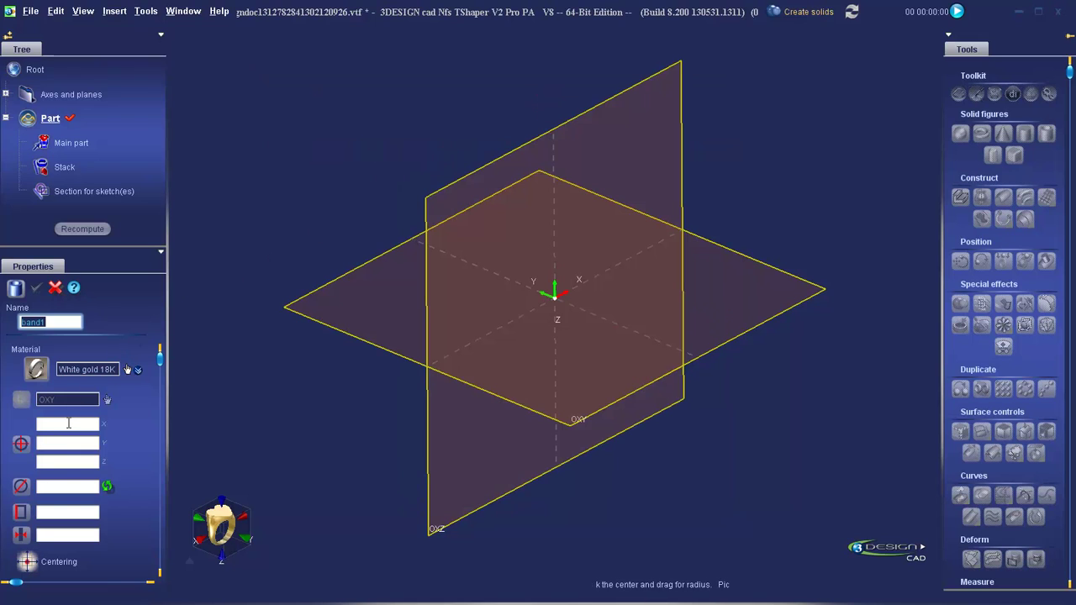
- Enter the pipe's centre as X 0, Y 0, Z 0
left_click(68, 423)
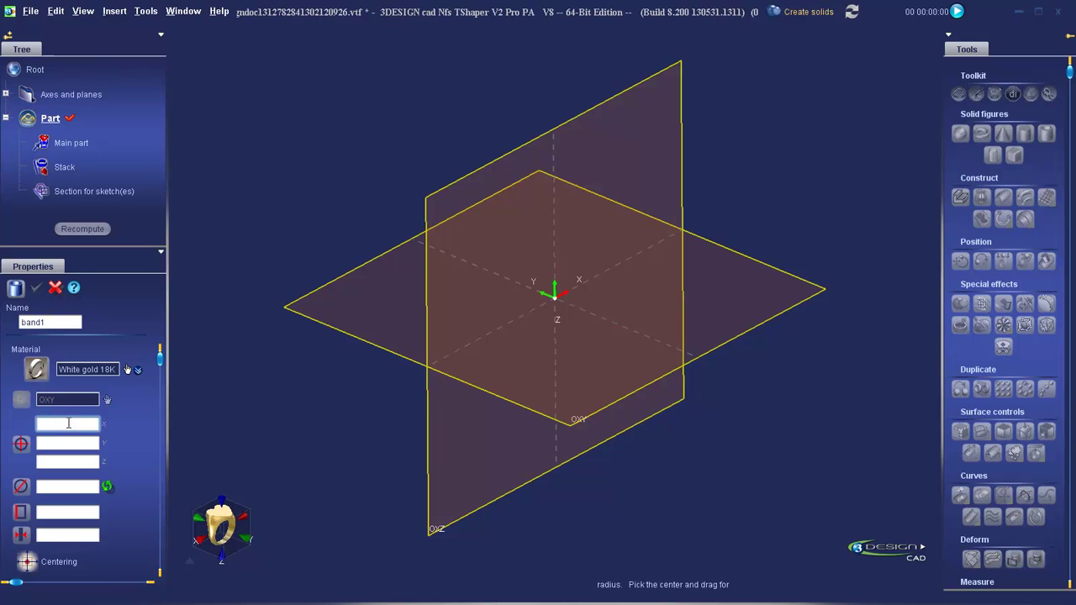
type("0")
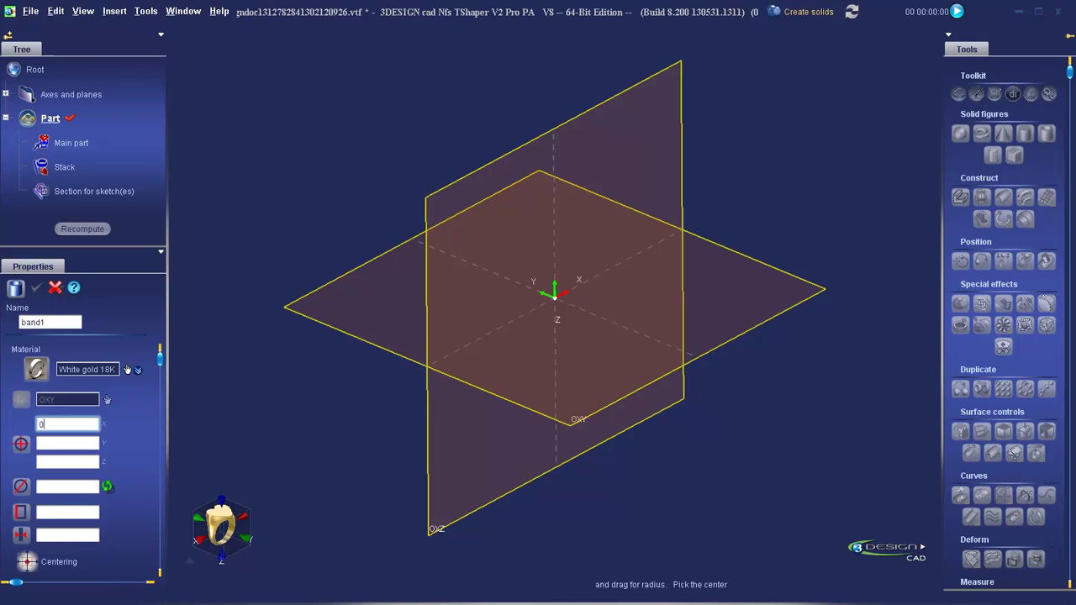
key("Tab")
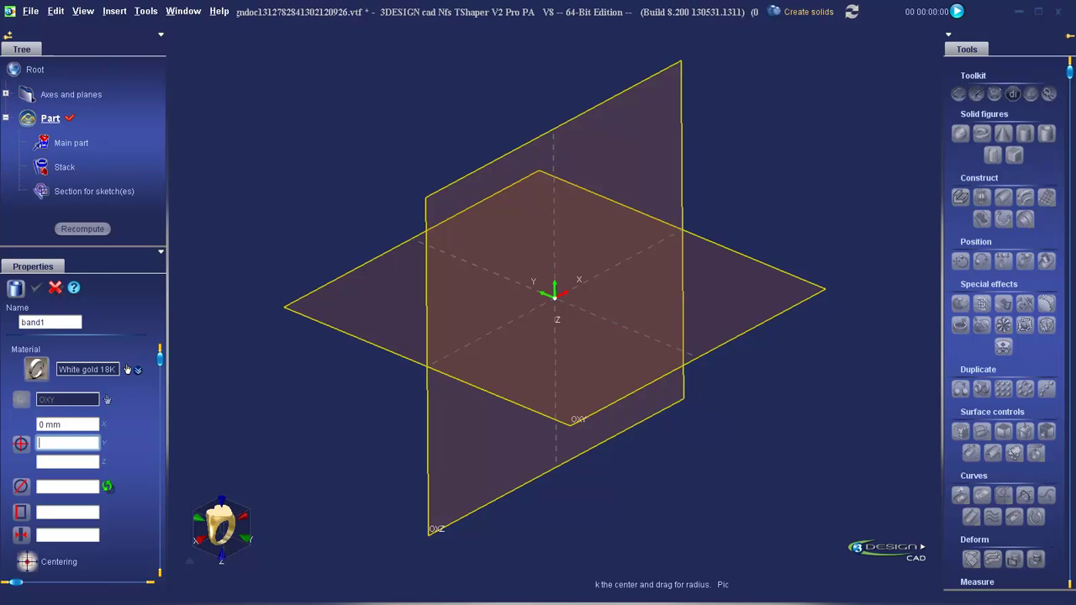
type("0")
key("Tab")
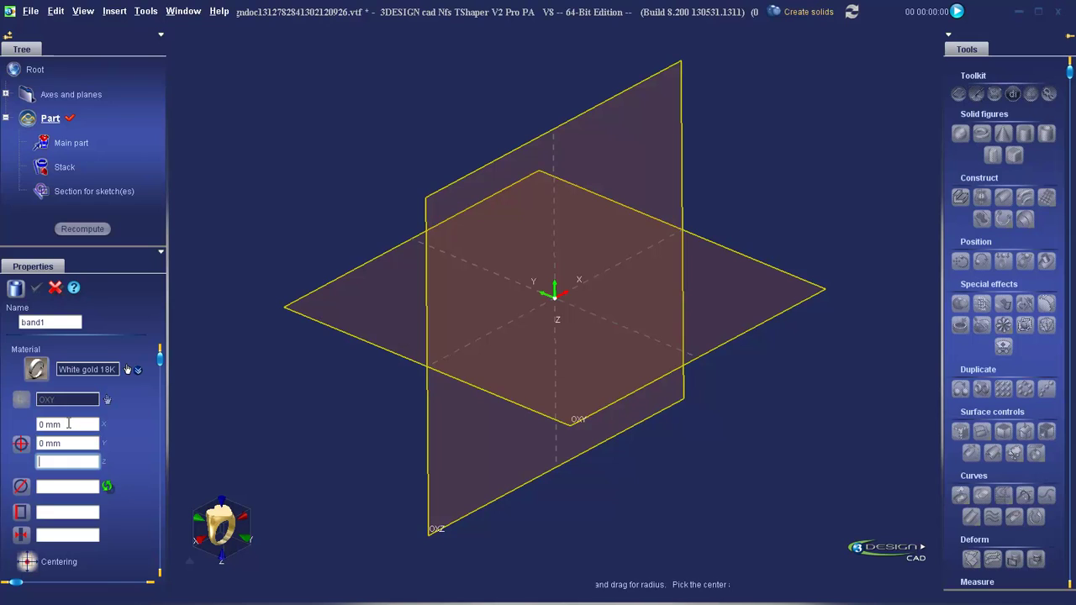
type("0")
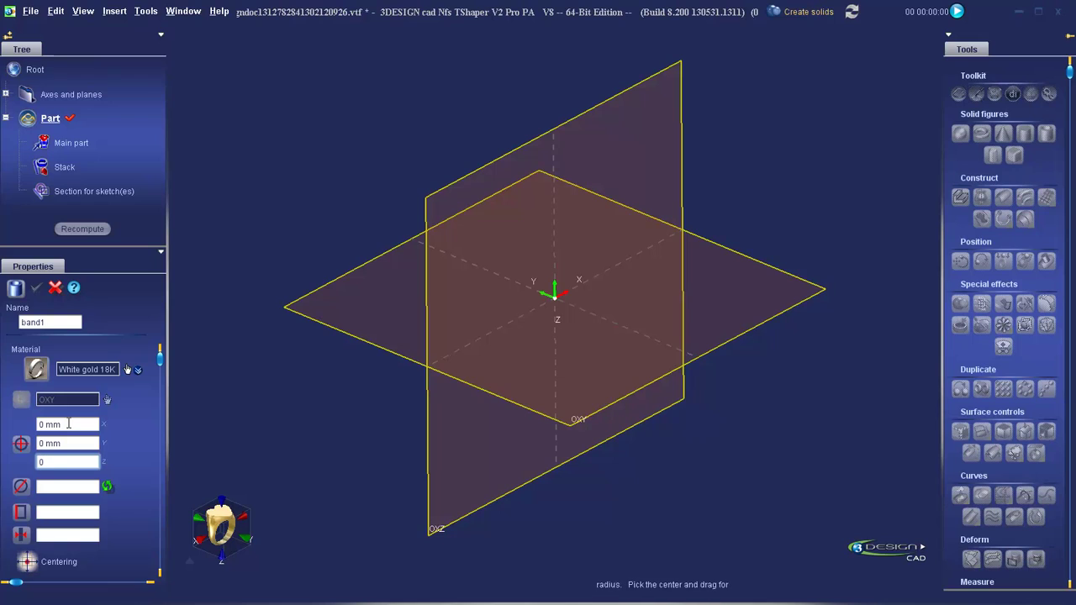
- Give band1 a 17 mm diameter, 6 mm height and 1.8 mm thickness
key("Tab")
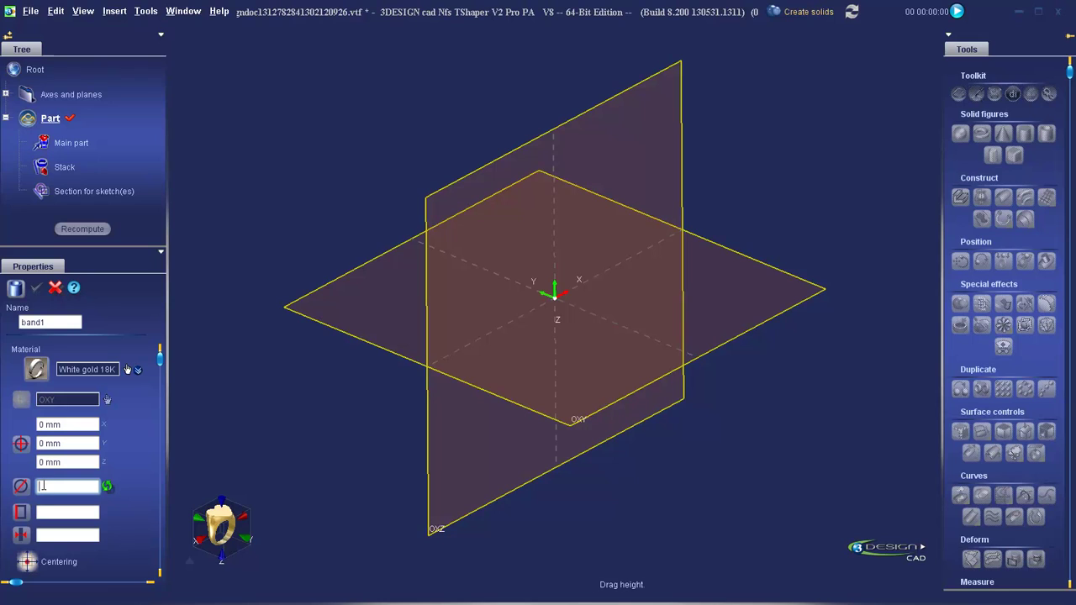
type("17")
key("Tab")
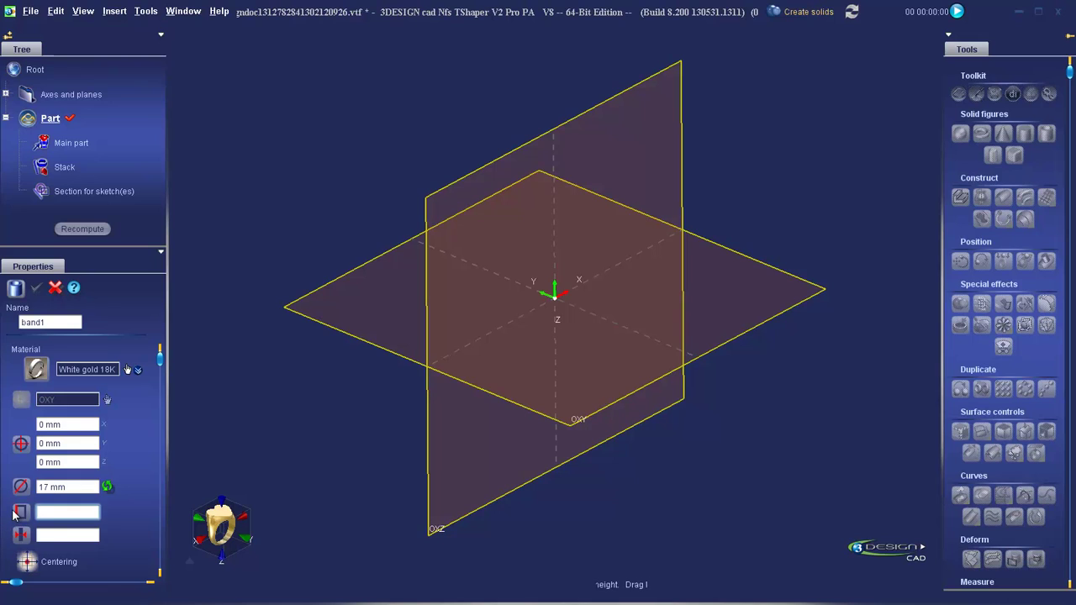
type("6")
key("Tab")
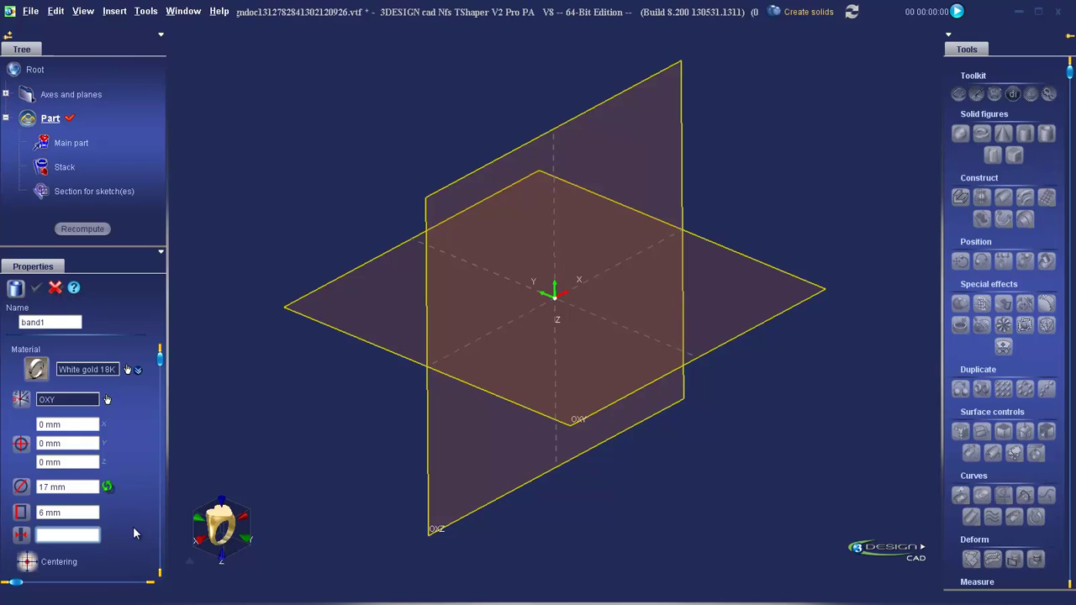
type("1.8")
key("Tab")
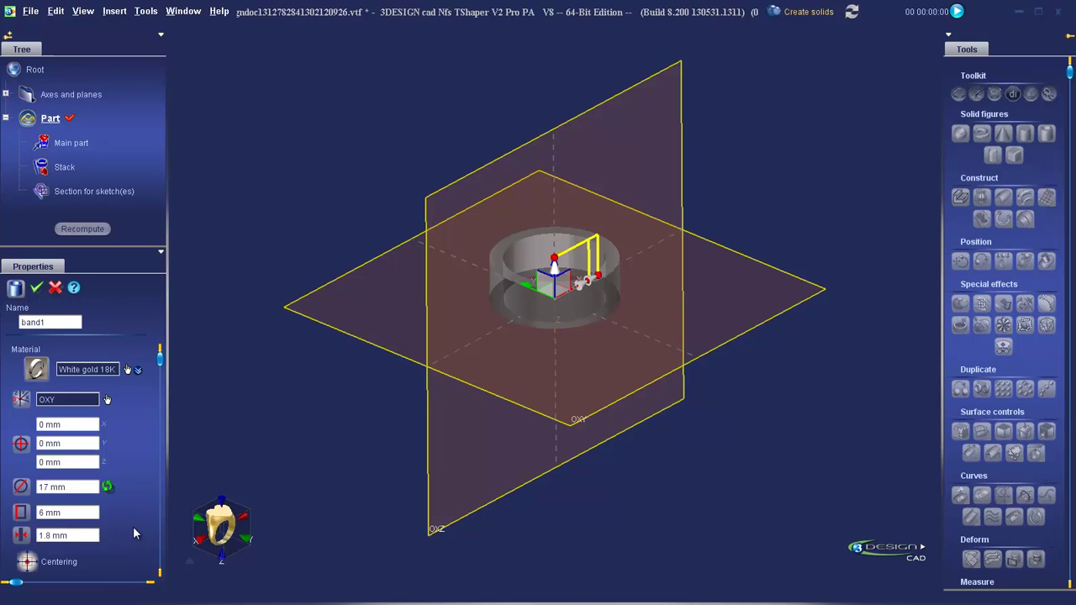
- Move band1 onto the OXZ plane and shift its centre to Z −3 mm
left_click(107, 402)
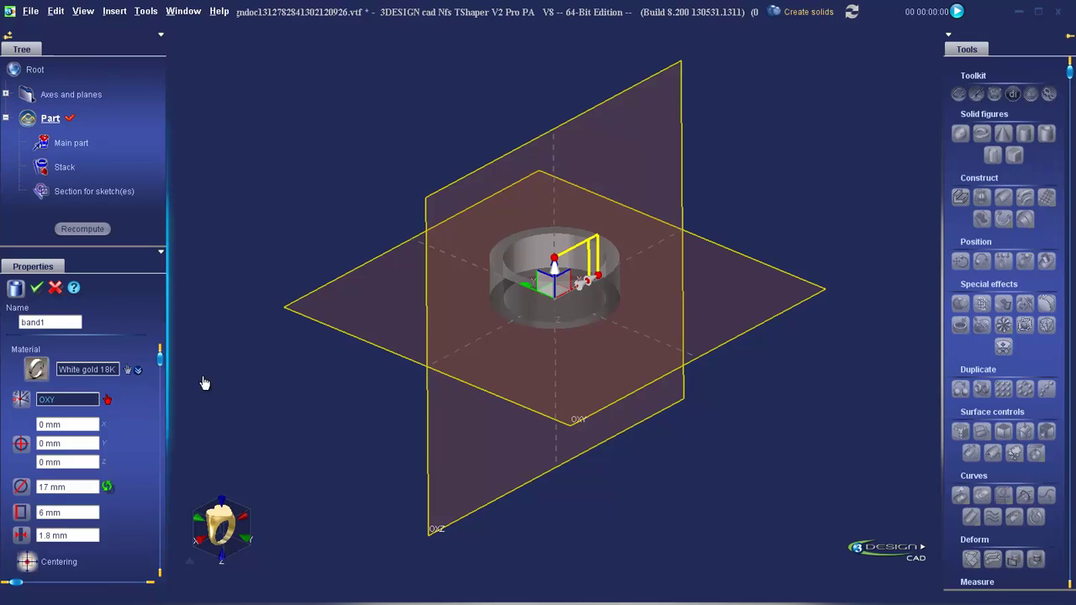
left_click(426, 311)
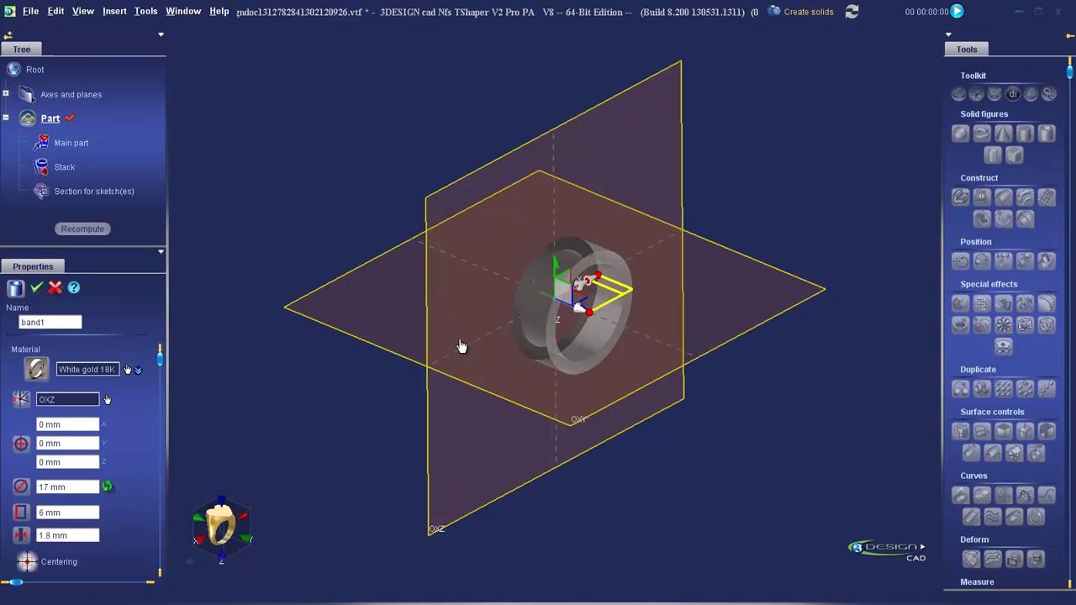
middle_click_drag(464, 328, 561, 340)
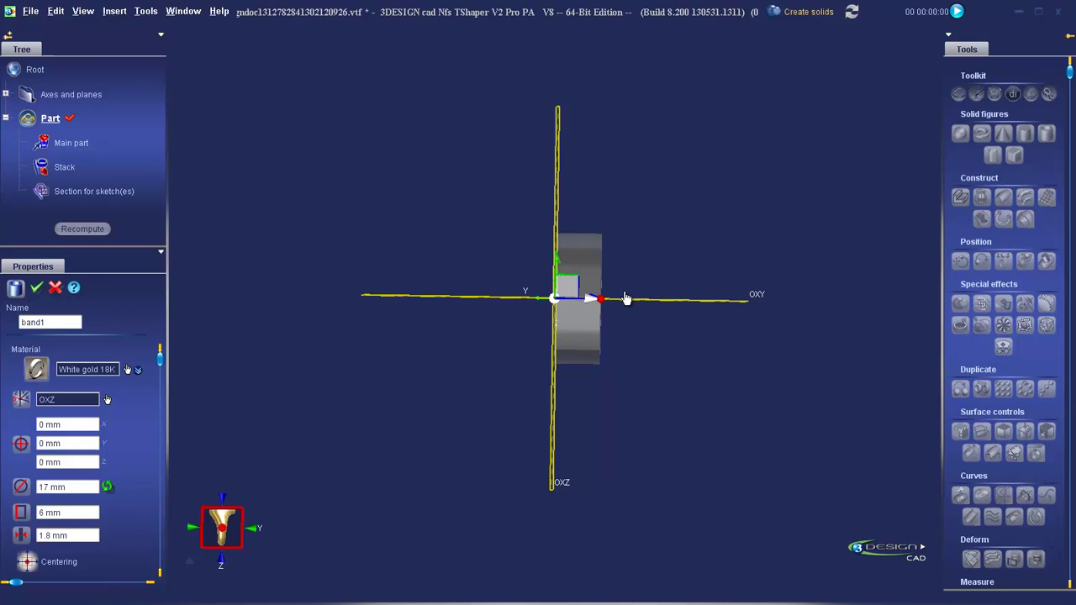
left_click(76, 463)
type("-3")
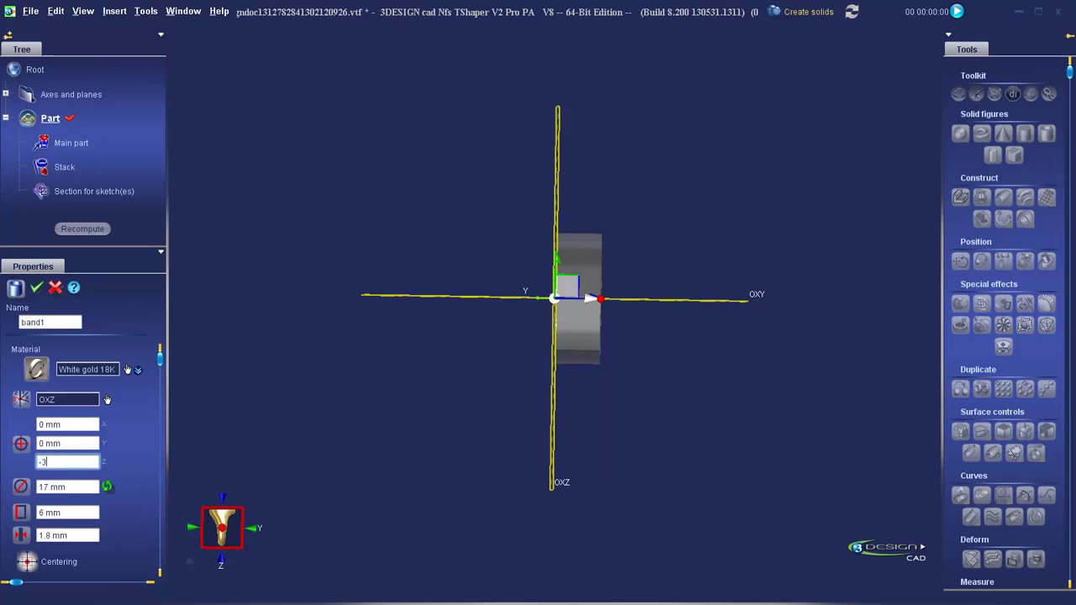
key("Tab")
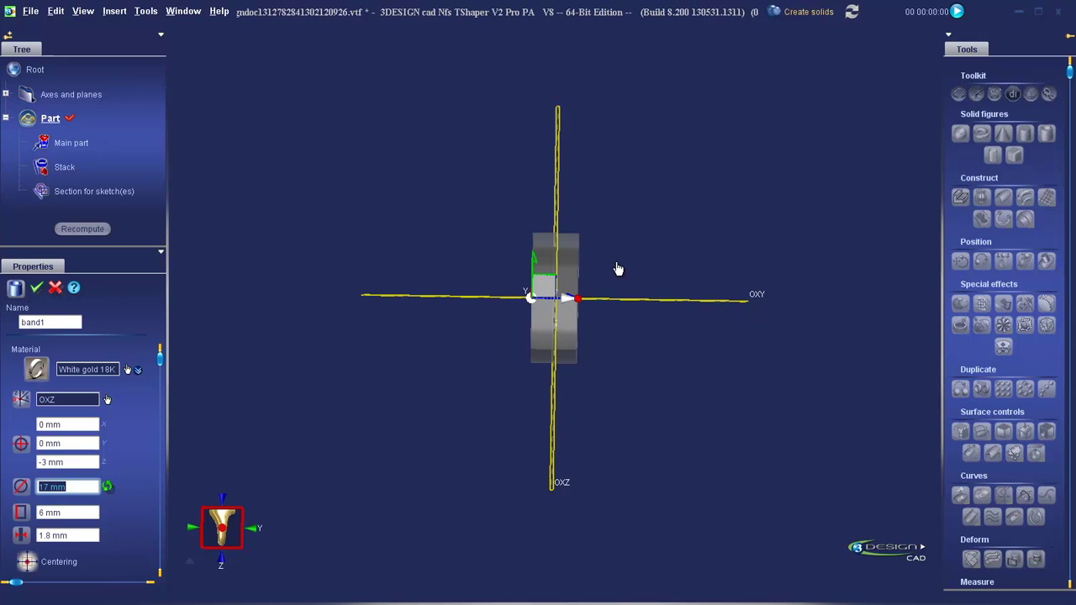
right_click_drag(618, 269, 533, 253)
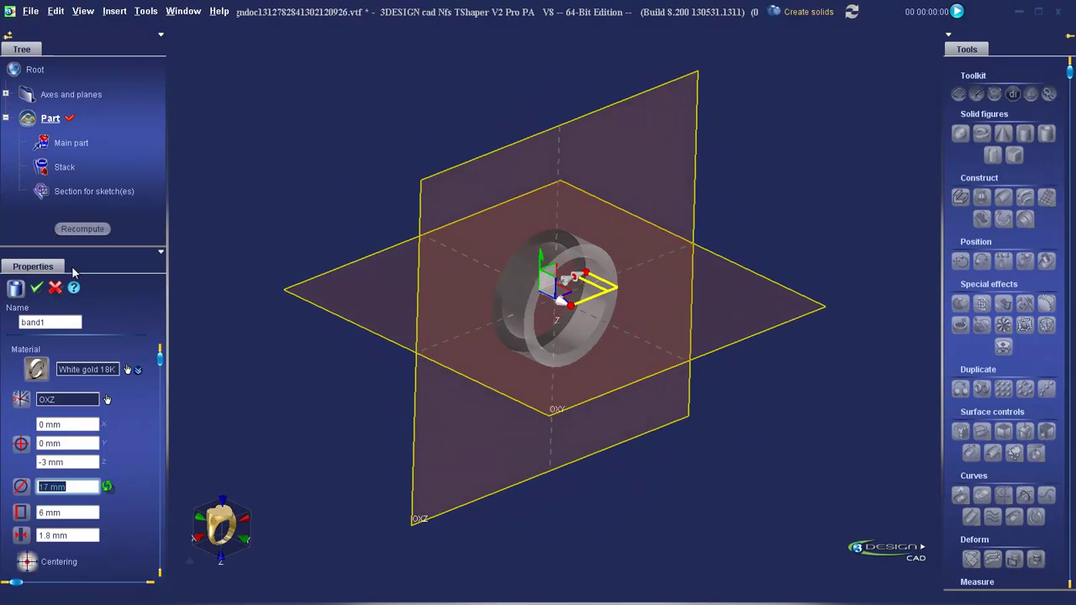
- Create the band1 pipe and hide it from the scene
left_click(37, 288)
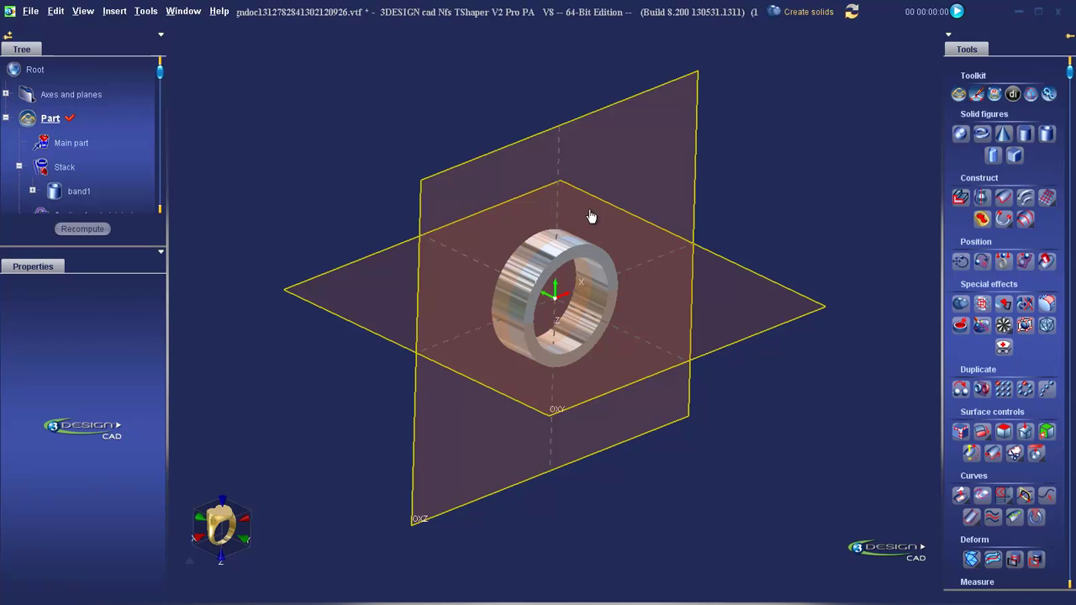
right_click(573, 243)
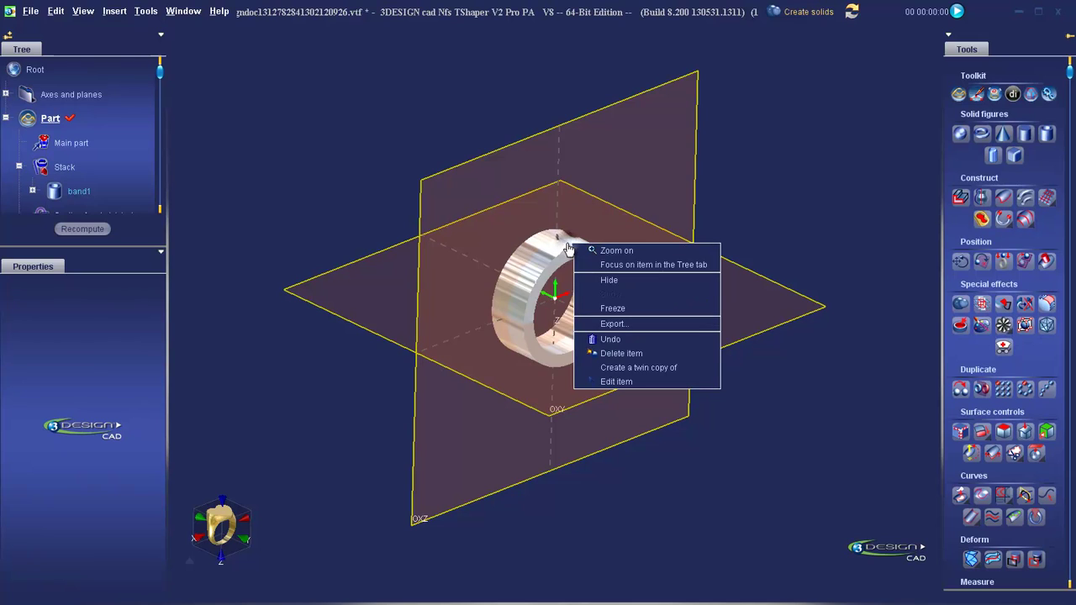
left_click(608, 281)
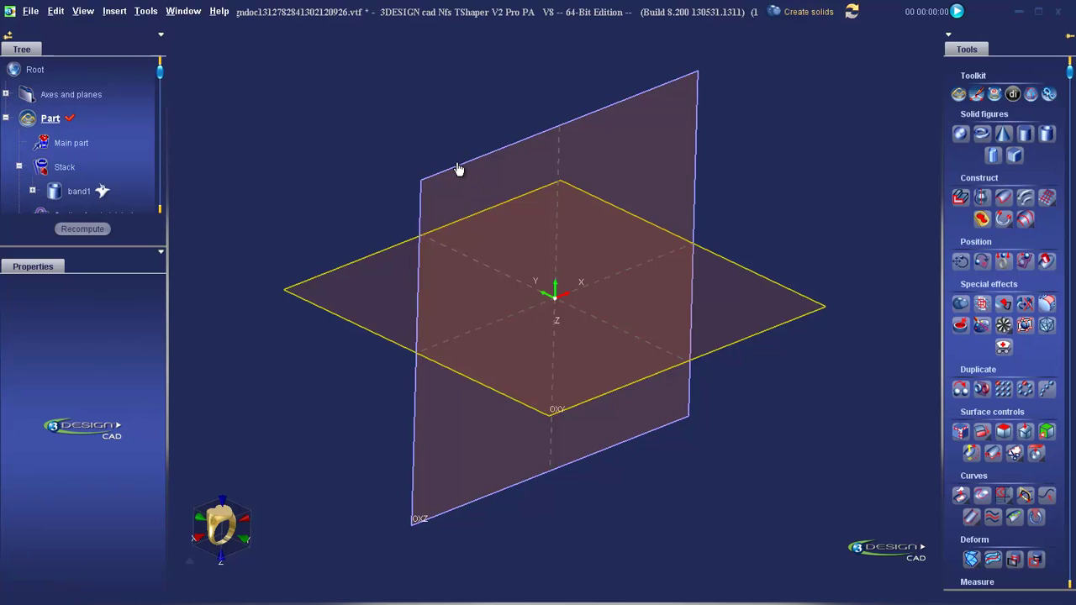
- Create a centred torus on OXZ with major radius 17 mm and minor radius 4 mm
left_click(551, 143)
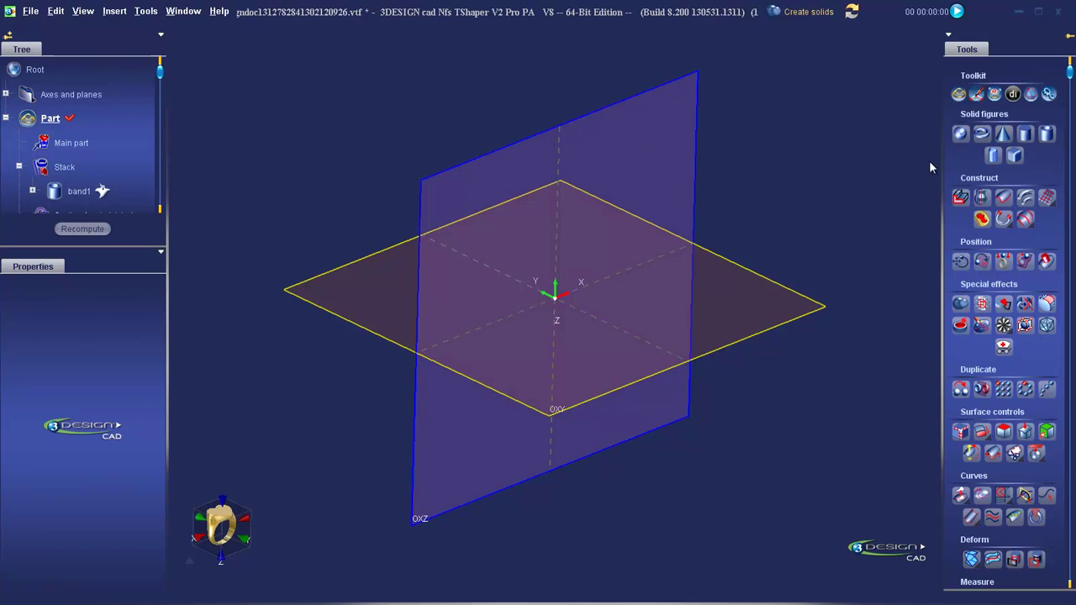
left_click(982, 134)
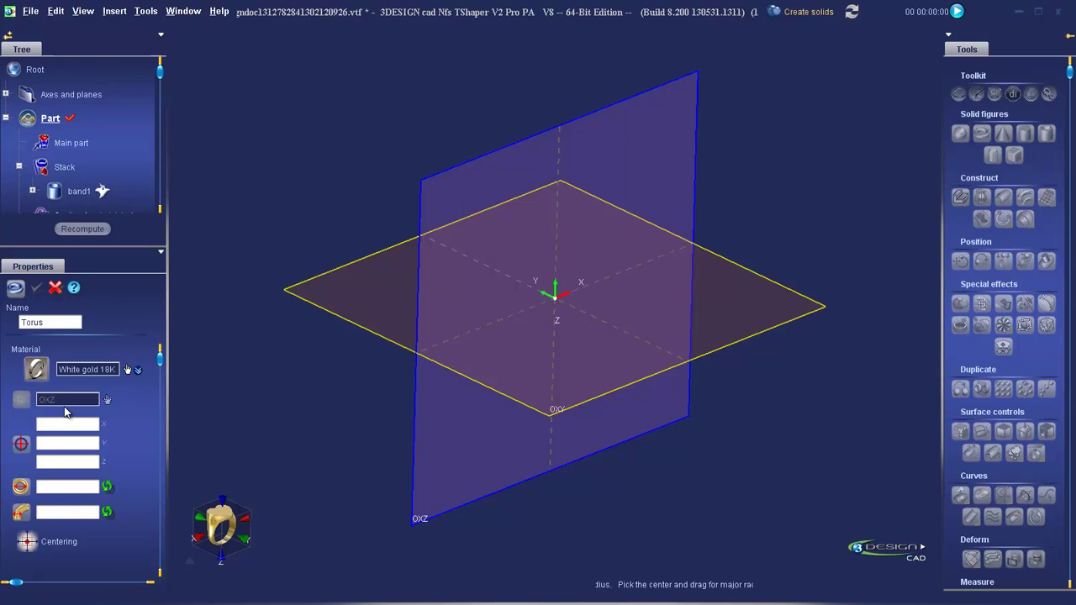
left_click(28, 542)
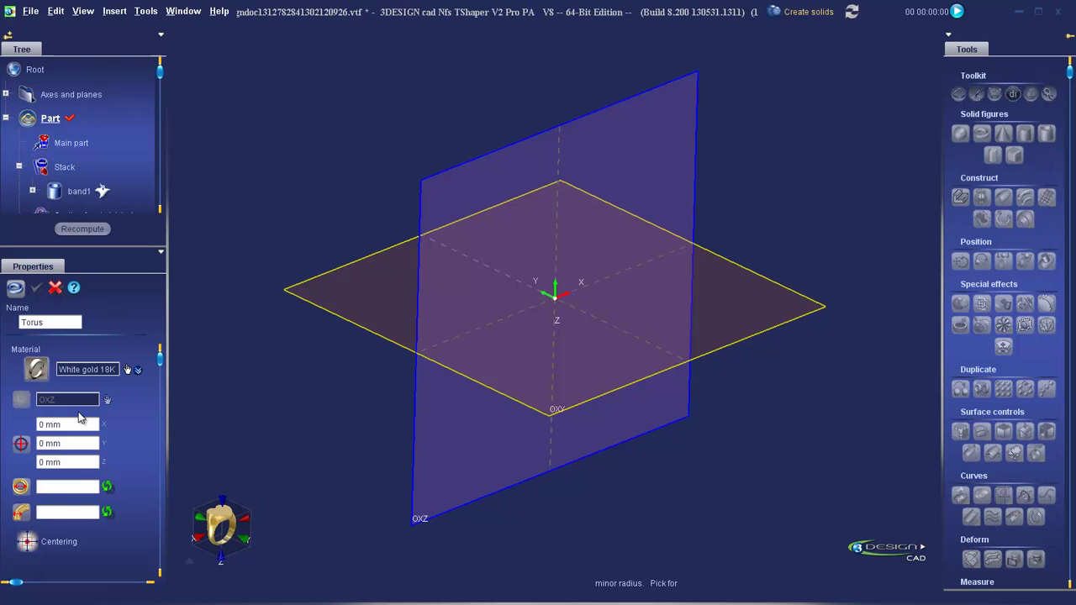
left_click(73, 488)
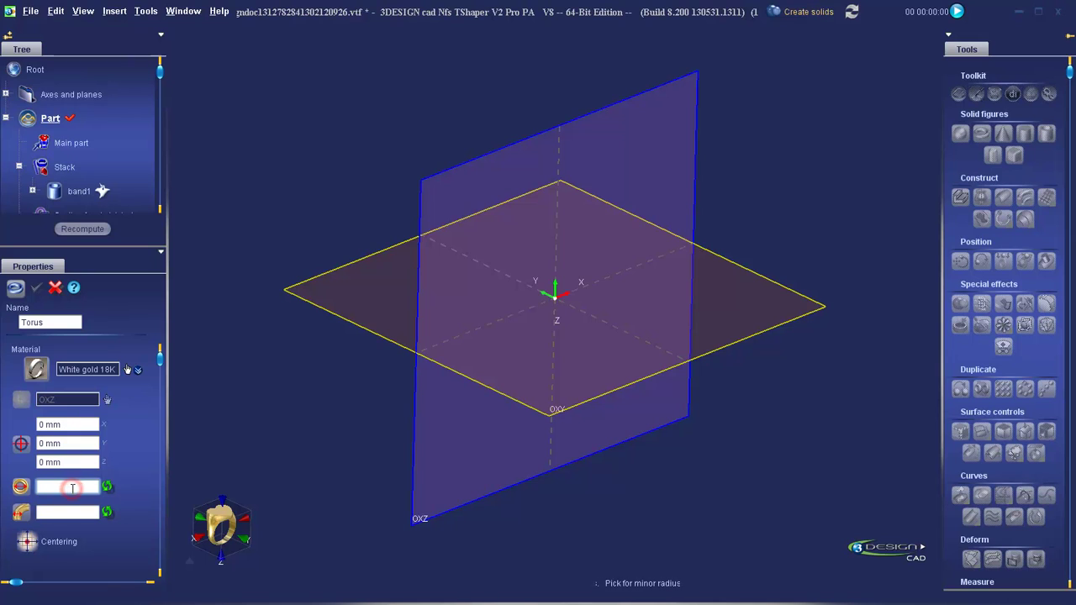
type("17")
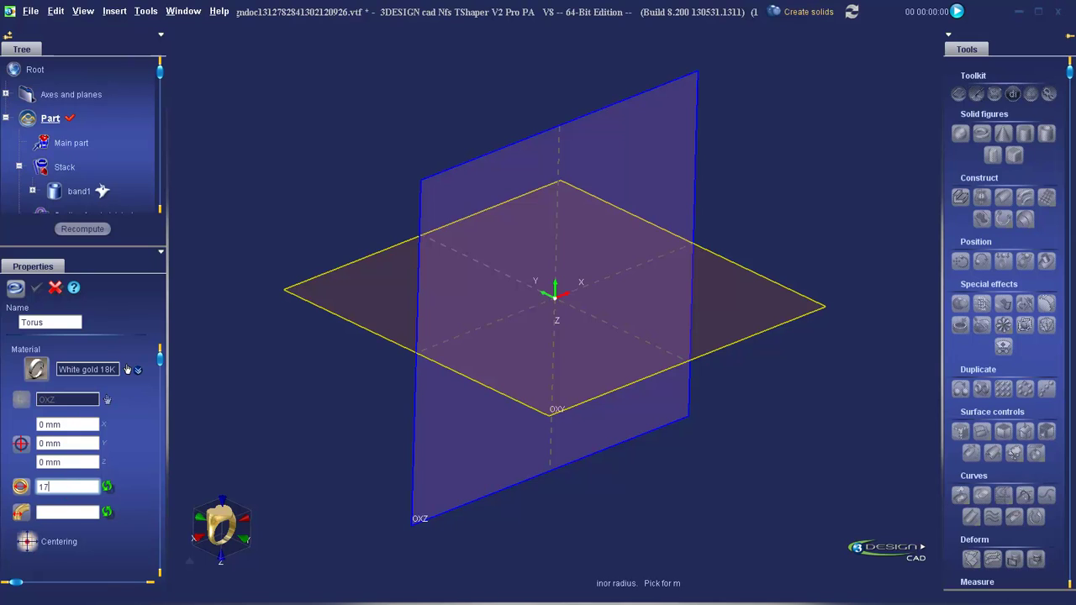
key("Return")
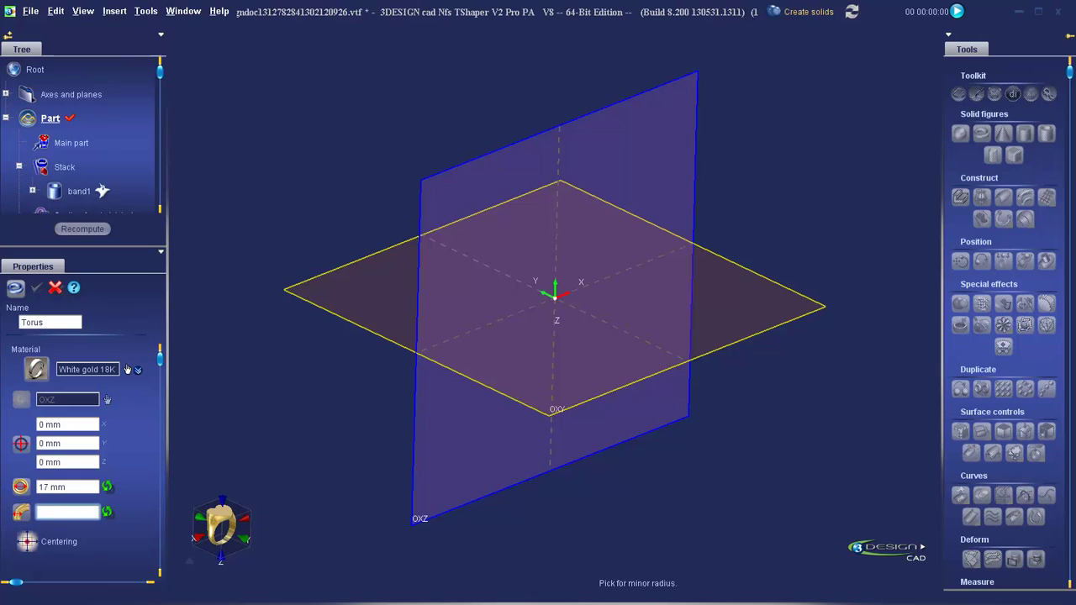
type("4")
key("Return")
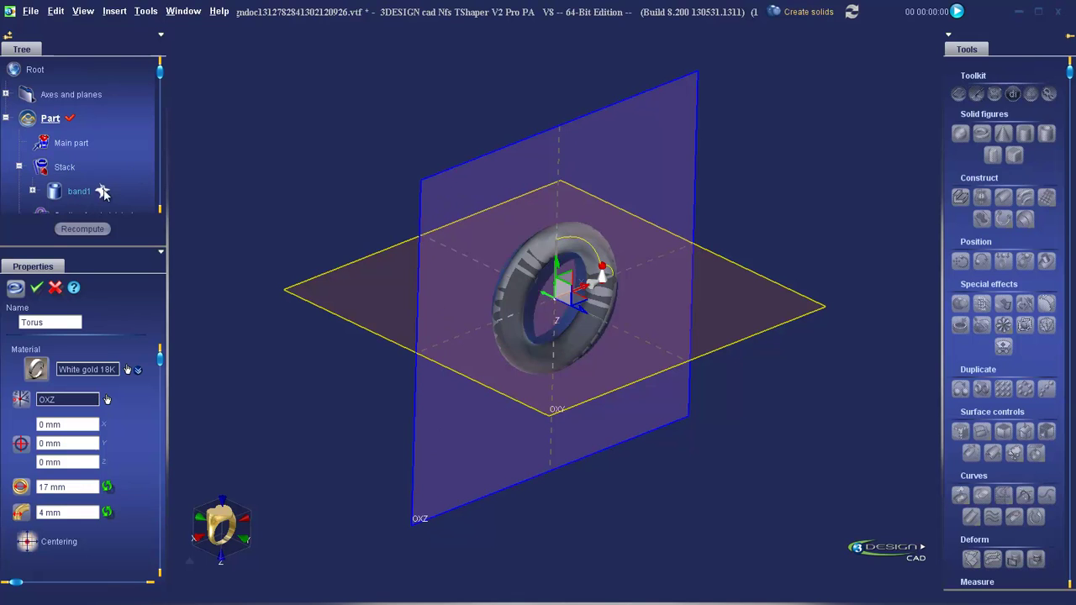
left_click(36, 287)
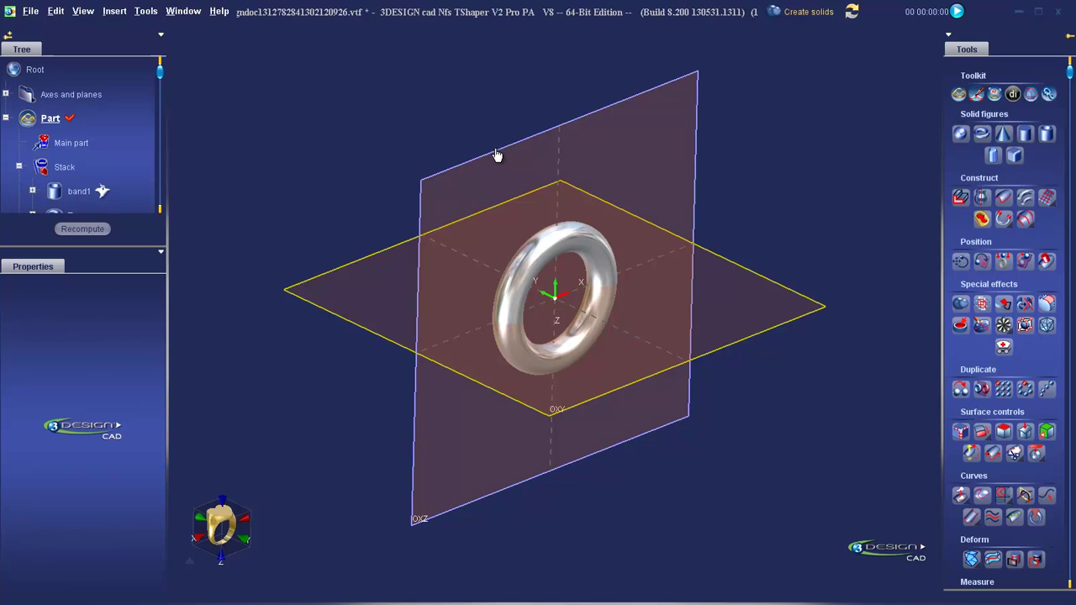
- Start a cylinder on the OXZ plane centred at X 0, Y 0, Z −5 mm
left_click(689, 85)
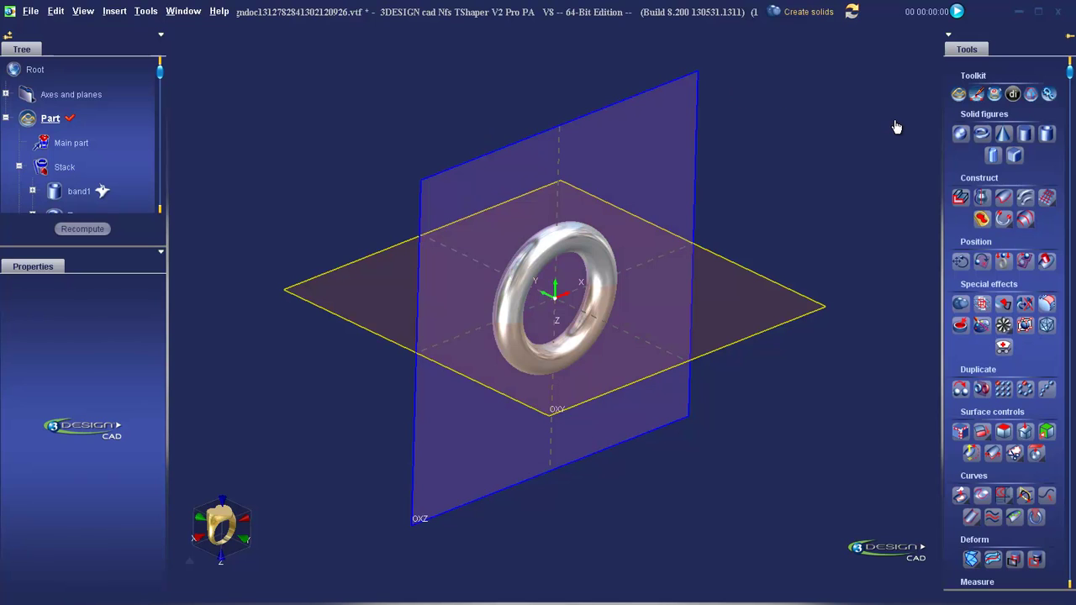
left_click(1026, 134)
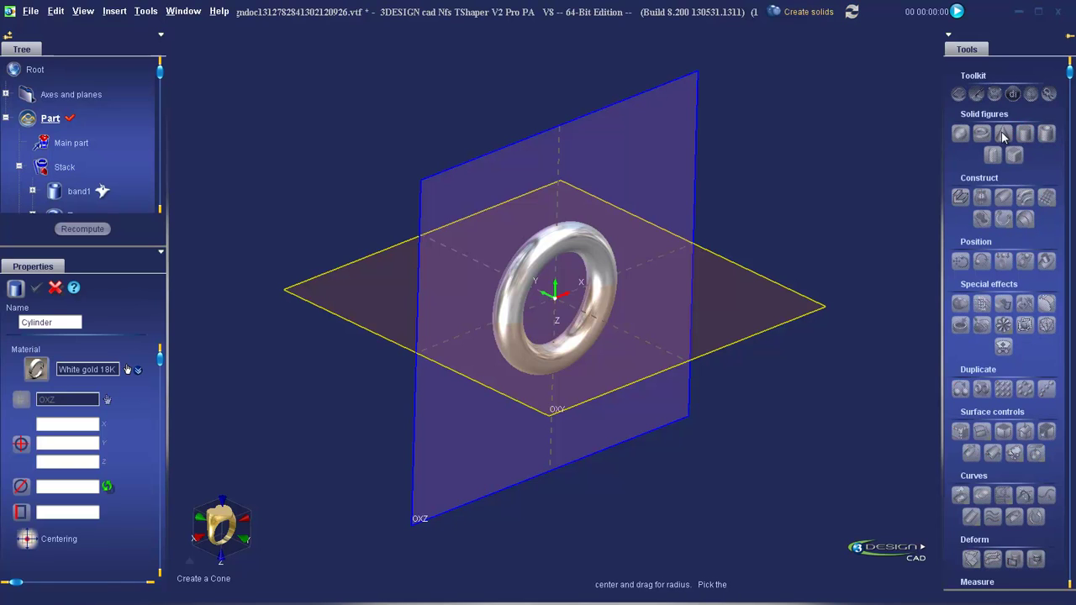
left_click(54, 422)
type("0")
key("Tab")
type("0")
key("Tab")
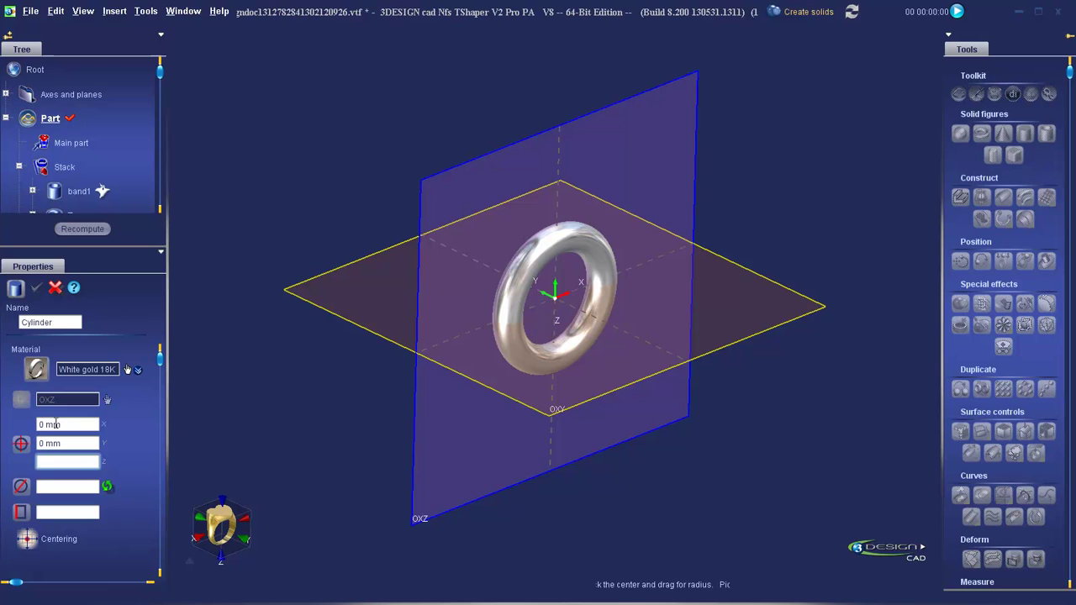
type("-5")
key("Tab")
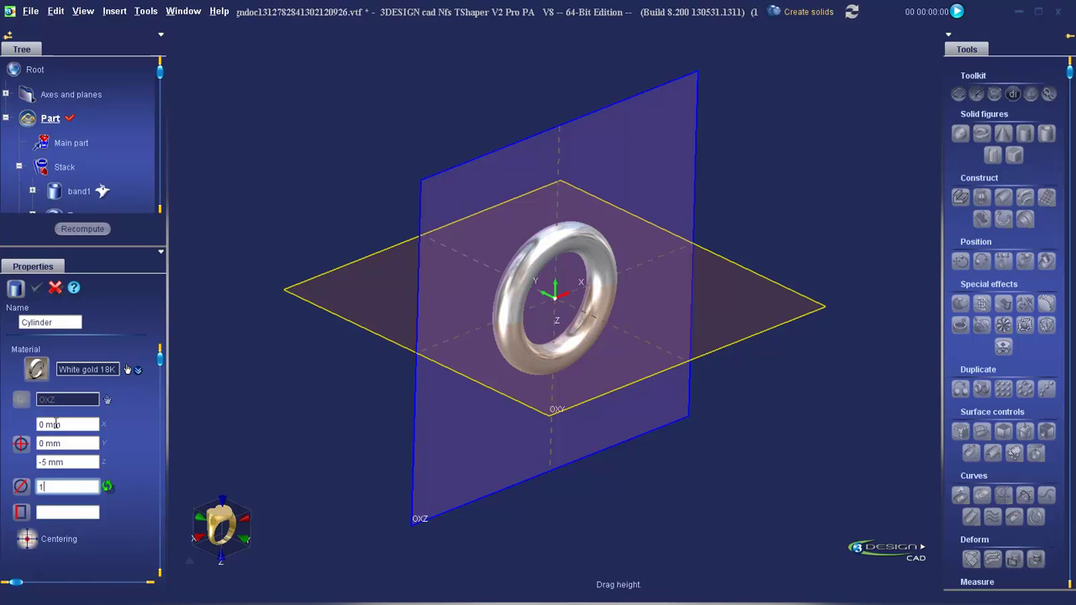
- Size the cylinder 17 mm with a 10 mm height and create it
type("17")
key("Tab")
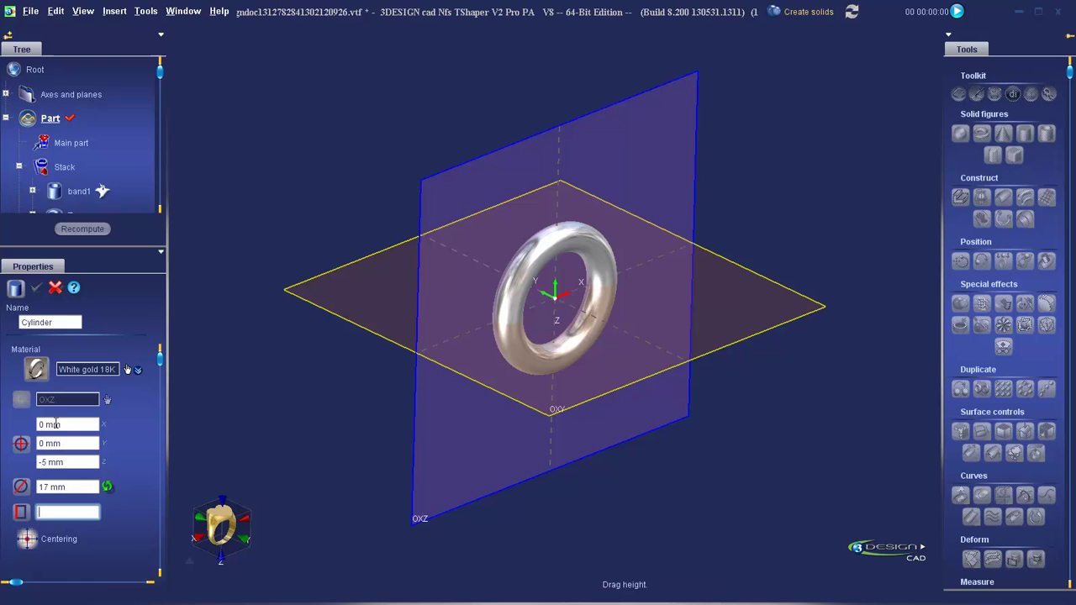
key("Tab")
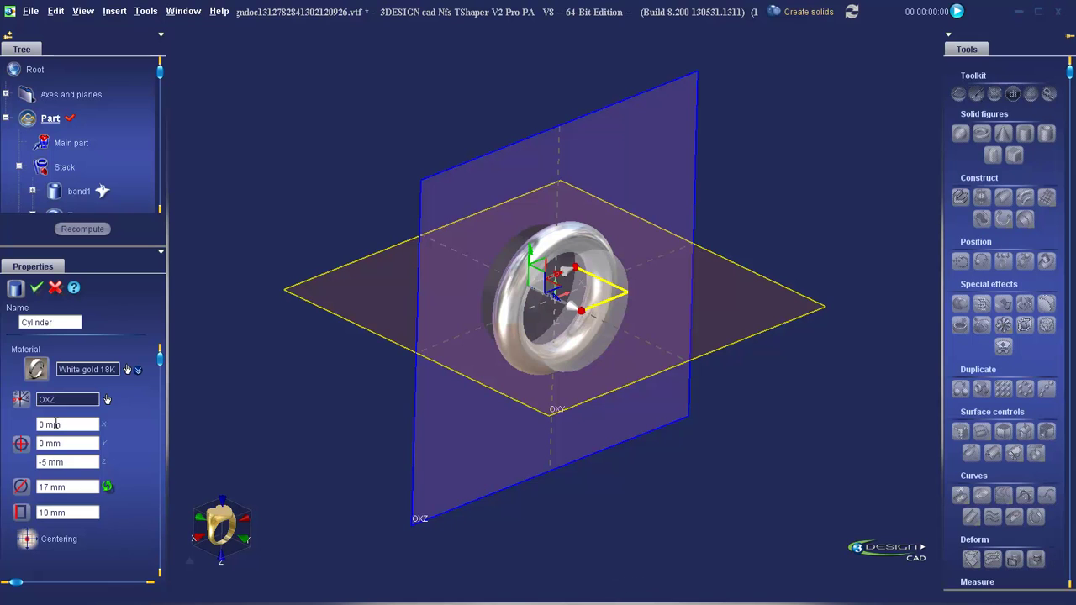
left_click(37, 288)
- Zoom in and select the torus, then the cylinder
scroll(473, 160, "up", 3)
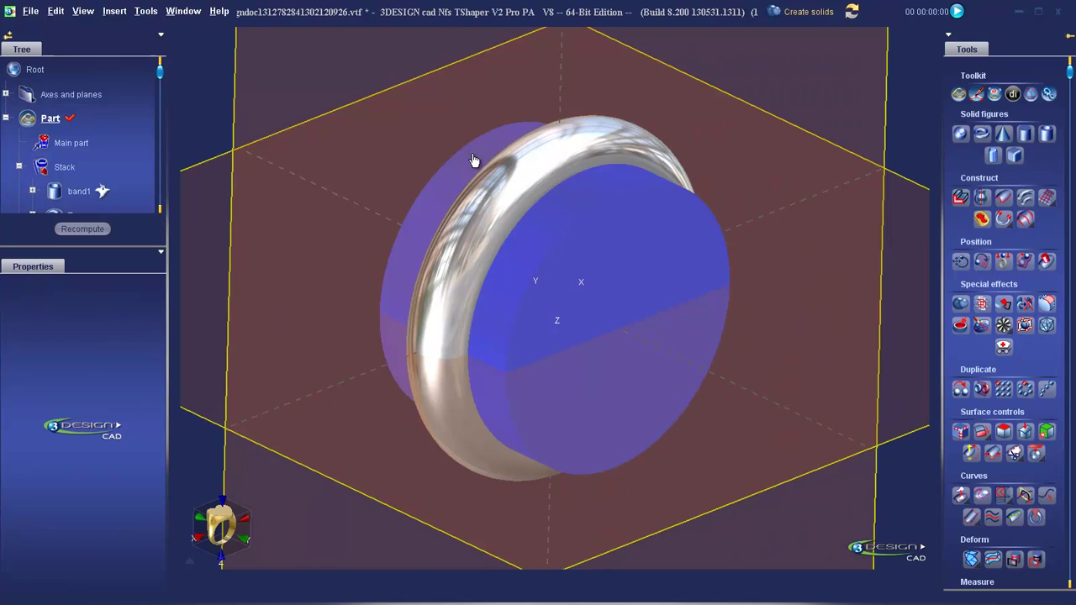
left_click(514, 153)
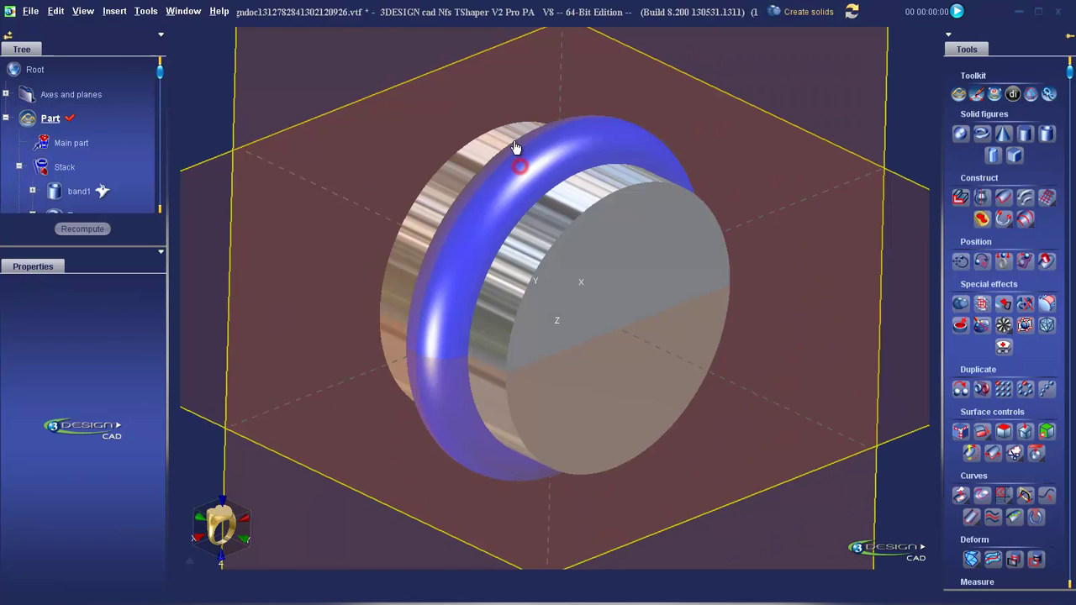
left_click(513, 137)
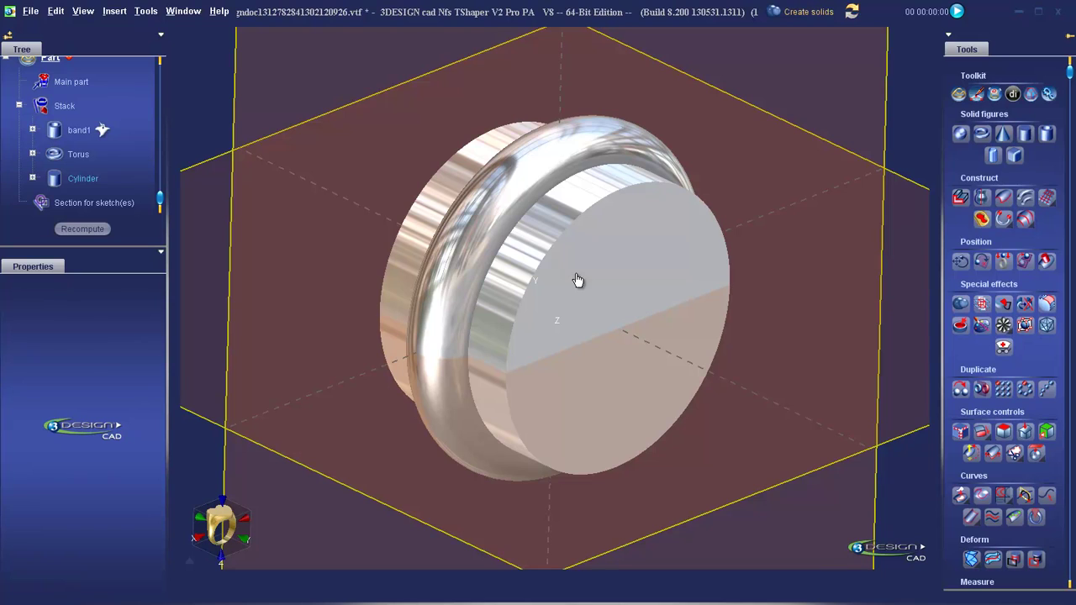
- Freeze both the torus and the cylinder, then orbit to an oblique view
right_click(521, 174)
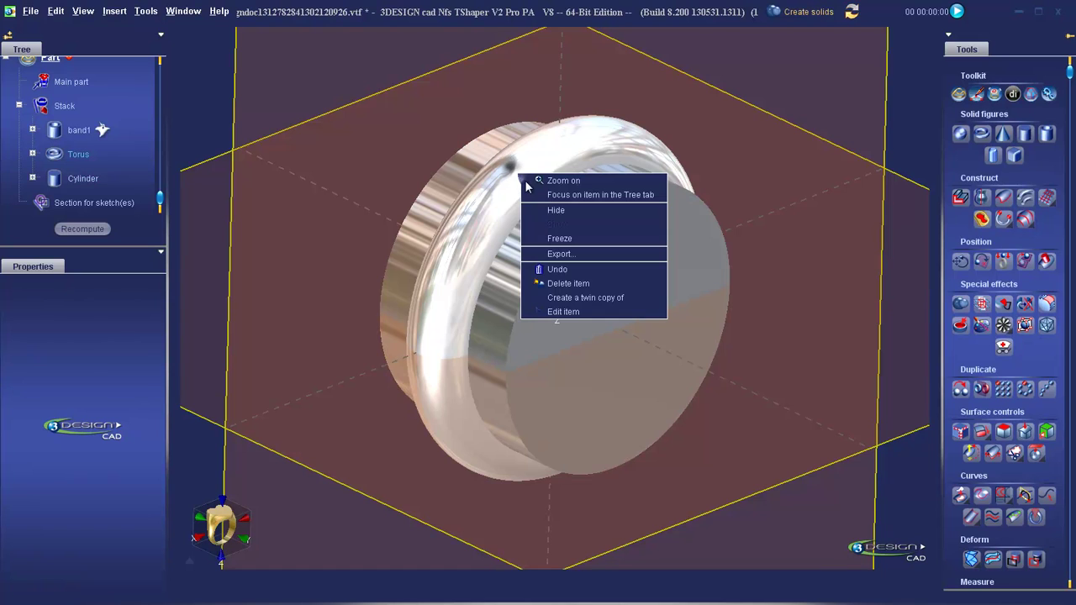
left_click(553, 242)
right_click(488, 231)
left_click(525, 291)
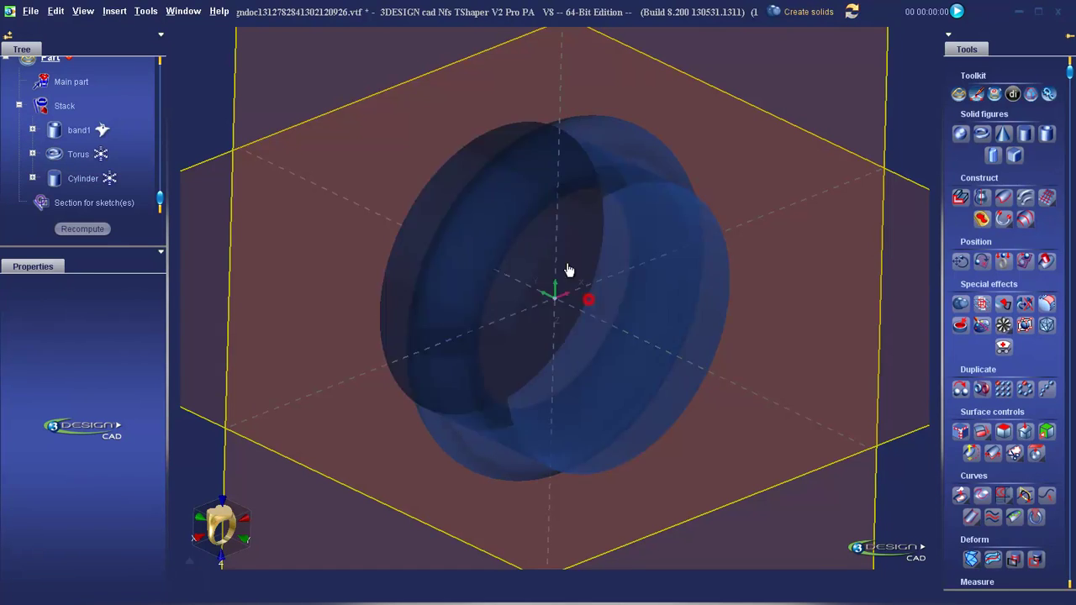
middle_click_drag(608, 310, 378, 244)
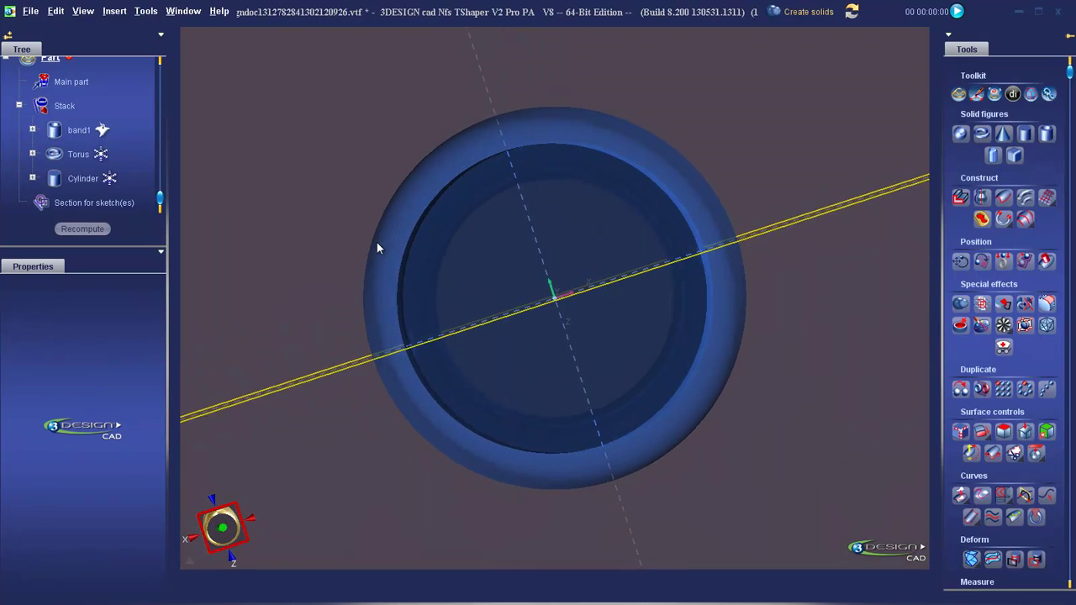
middle_click_drag(452, 211, 324, 241)
middle_click_drag(631, 241, 893, 264)
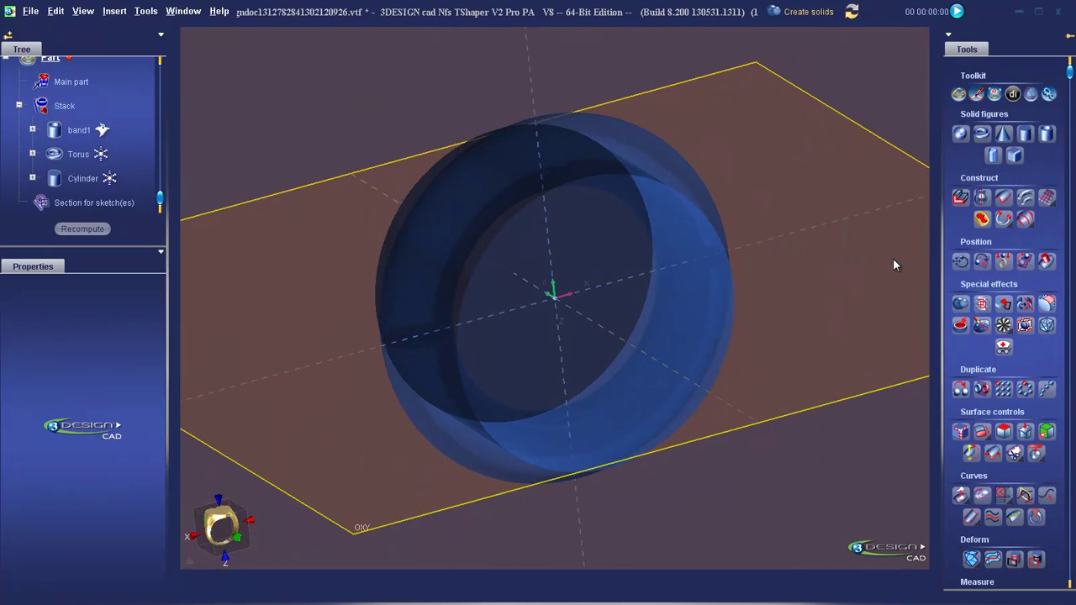
- Unhide Torus and Cylinder from the Tree and select both solids
right_click(77, 157)
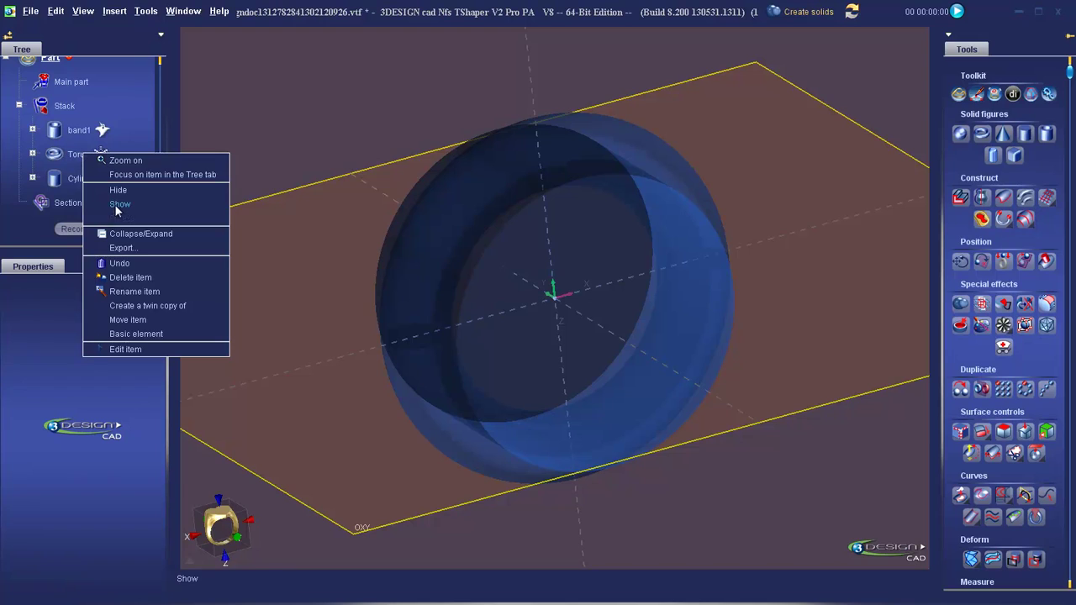
left_click(118, 206)
right_click(80, 178)
left_click(110, 229)
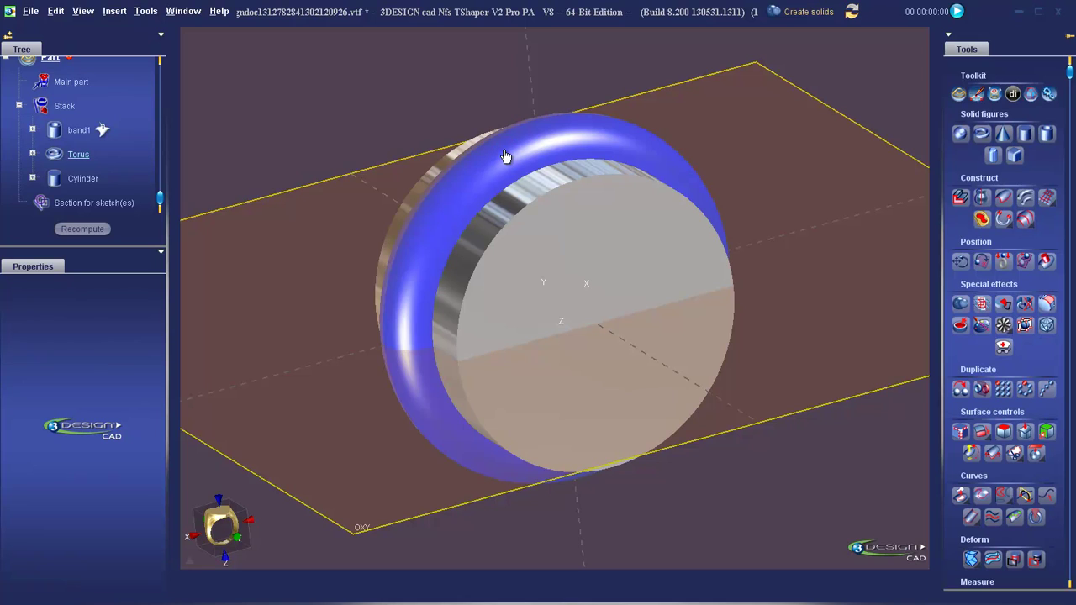
left_click(507, 159)
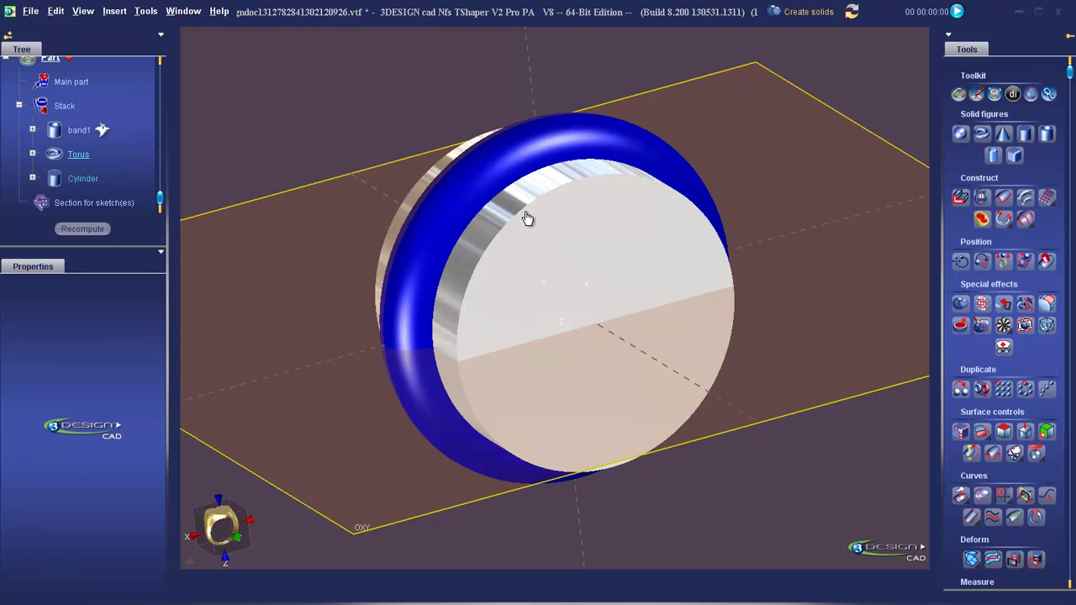
left_click(526, 218)
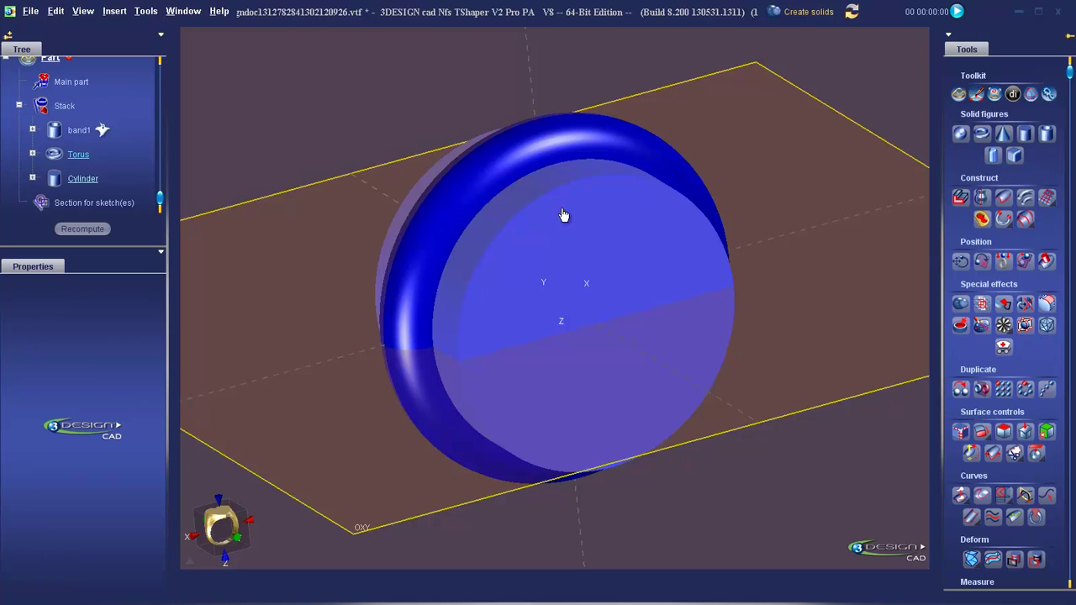
- Fuse the torus and cylinder with a Boolean add operation
left_click(962, 304)
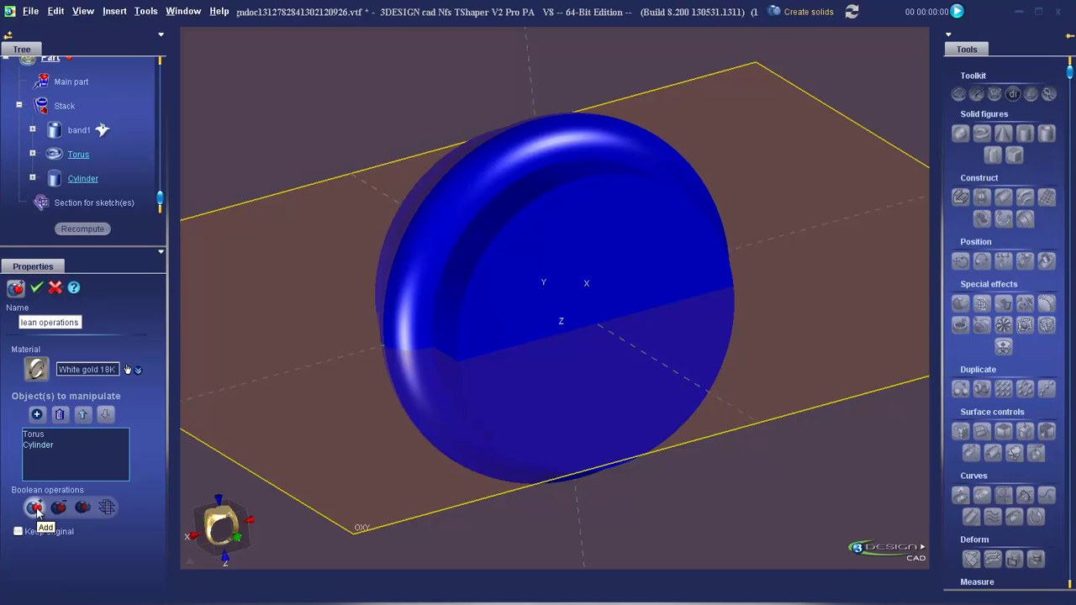
left_click(34, 507)
left_click(36, 288)
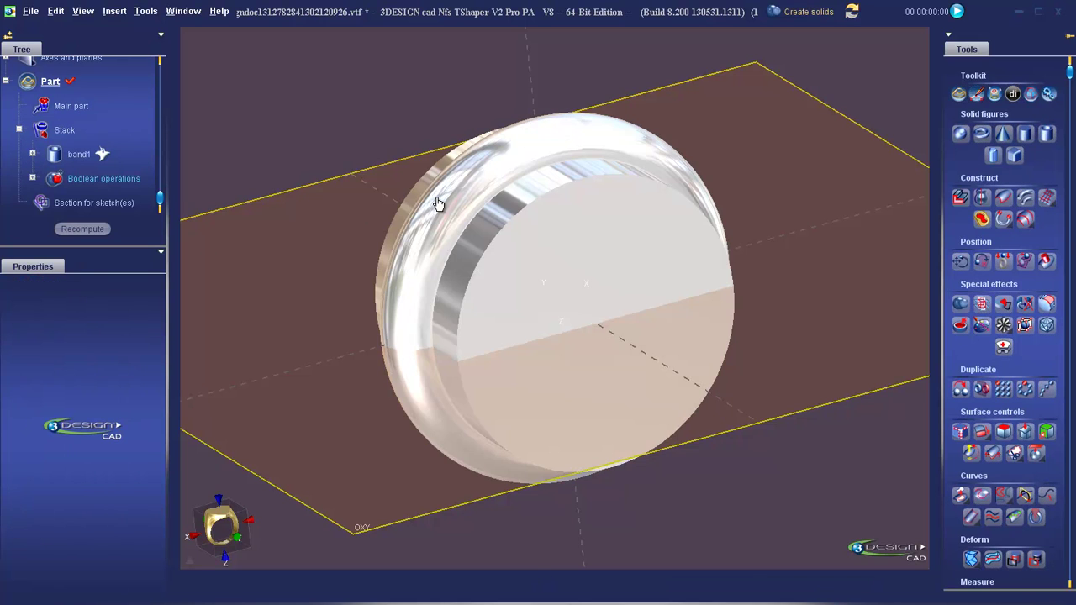
- Freeze the fused solid and orbit to look down on it
right_click(453, 204)
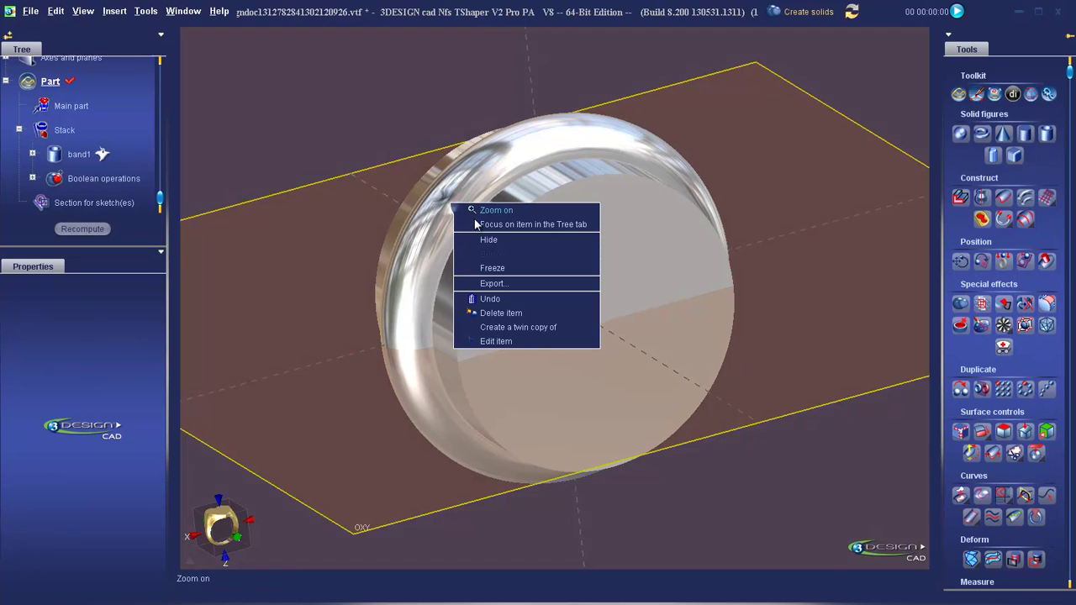
left_click(490, 268)
right_click_drag(538, 315, 446, 262)
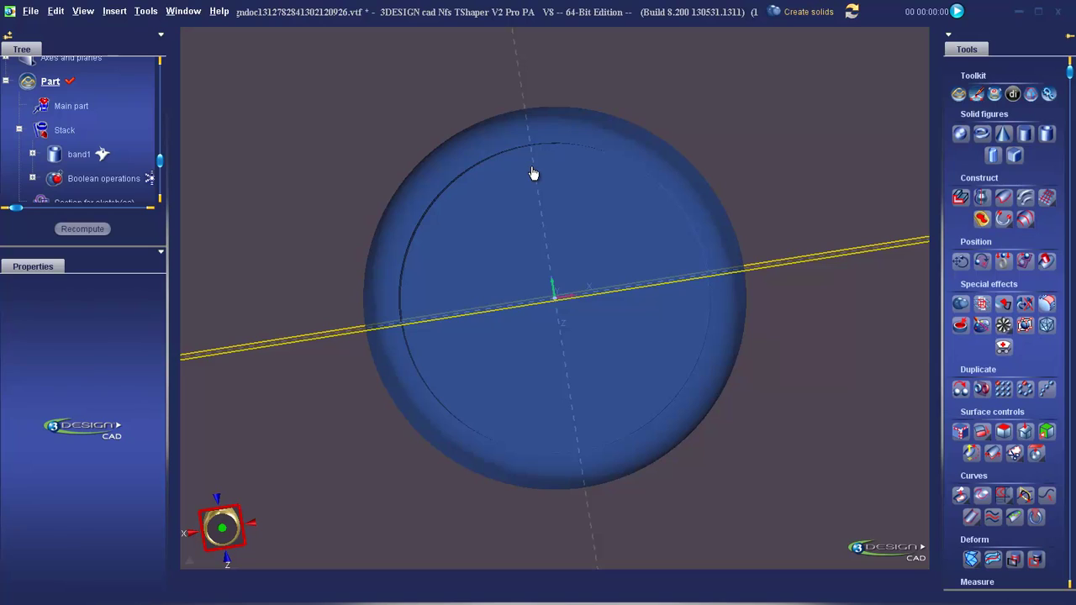
- Change the existing Boolean operation to Subtract so the cylinder is cut from the torus
double_click(87, 179)
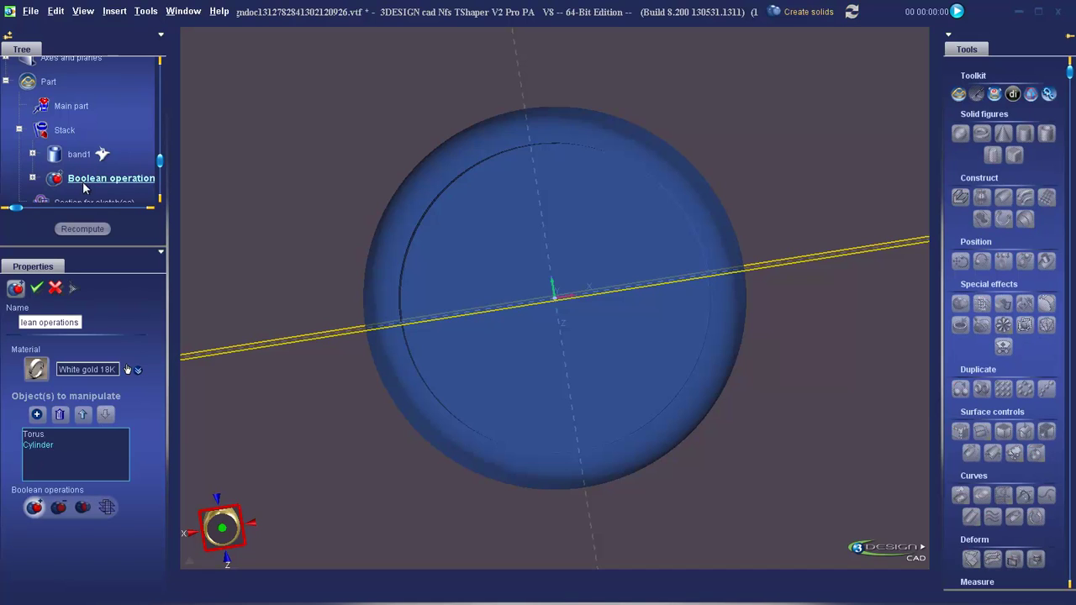
left_click(59, 509)
left_click(37, 288)
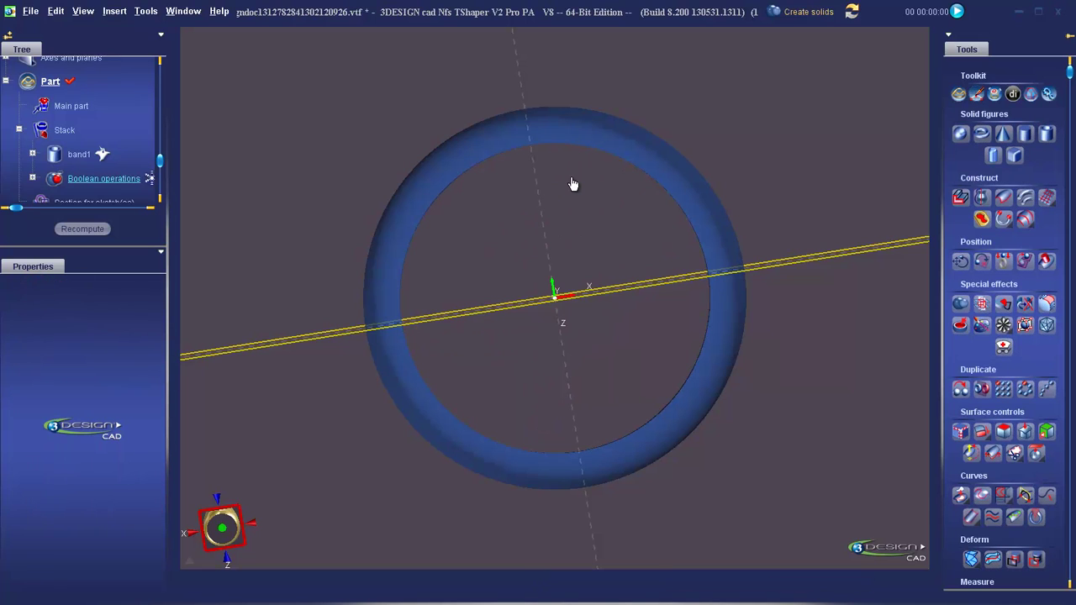
- Show the Boolean operations ring again and orbit until the band faces forward
right_click(82, 179)
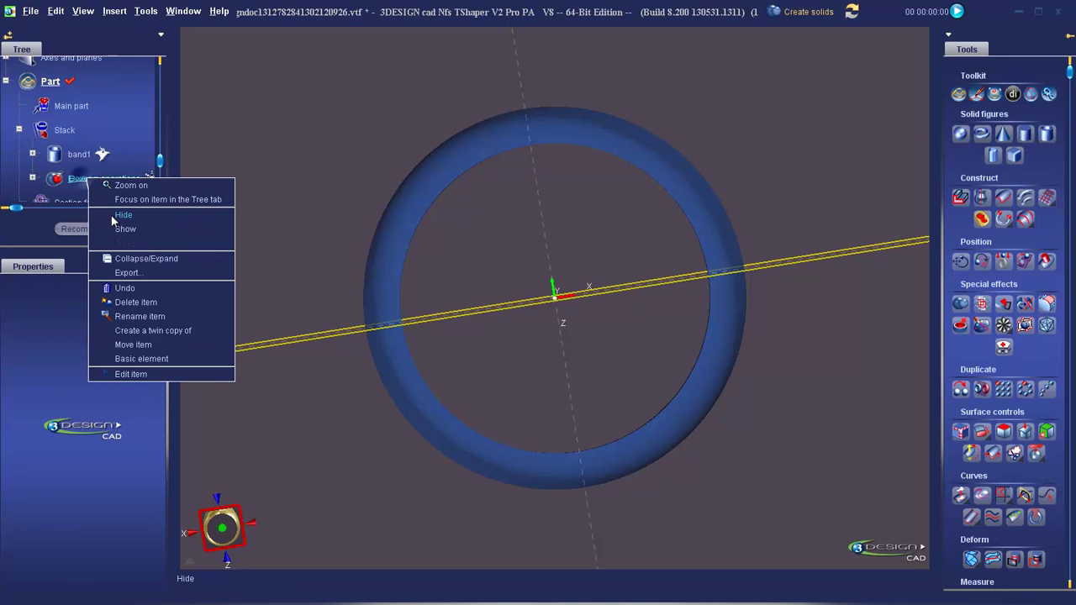
left_click(117, 229)
middle_click_drag(432, 228, 620, 272)
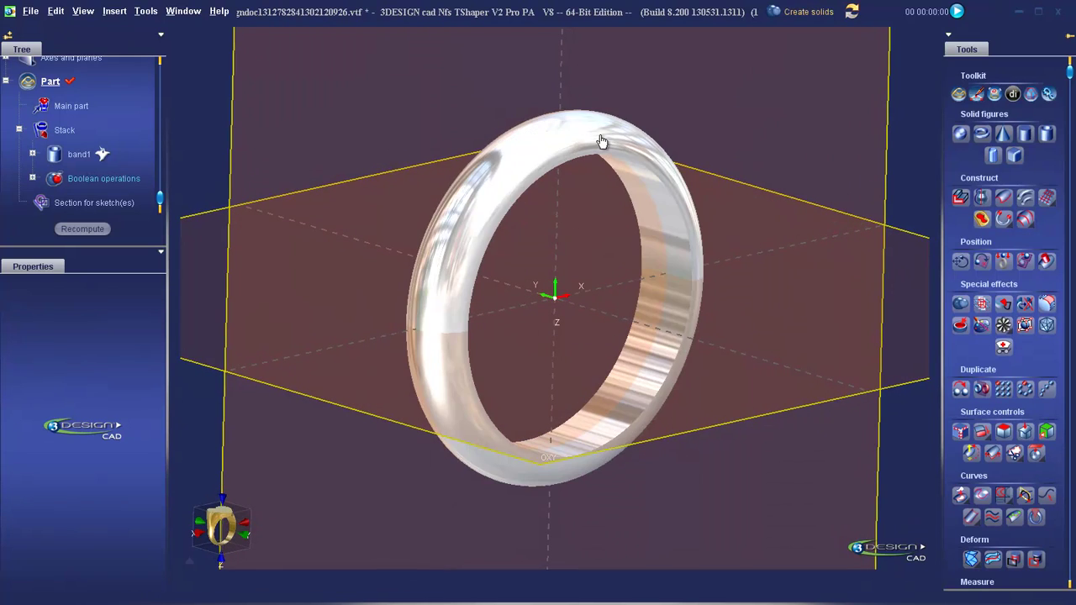
middle_click_drag(602, 140, 425, 263)
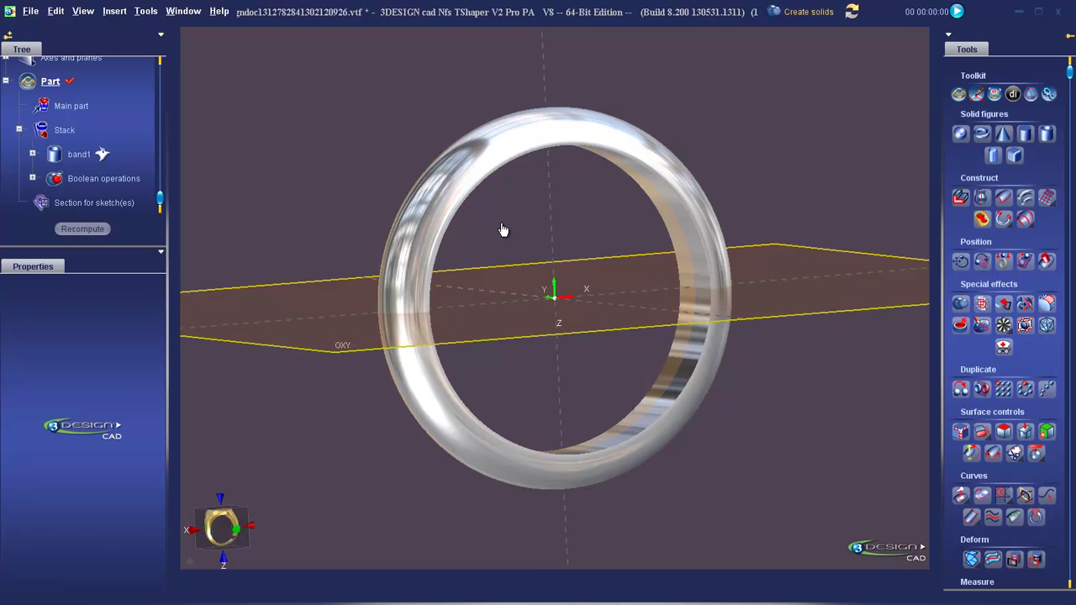
left_click(95, 178)
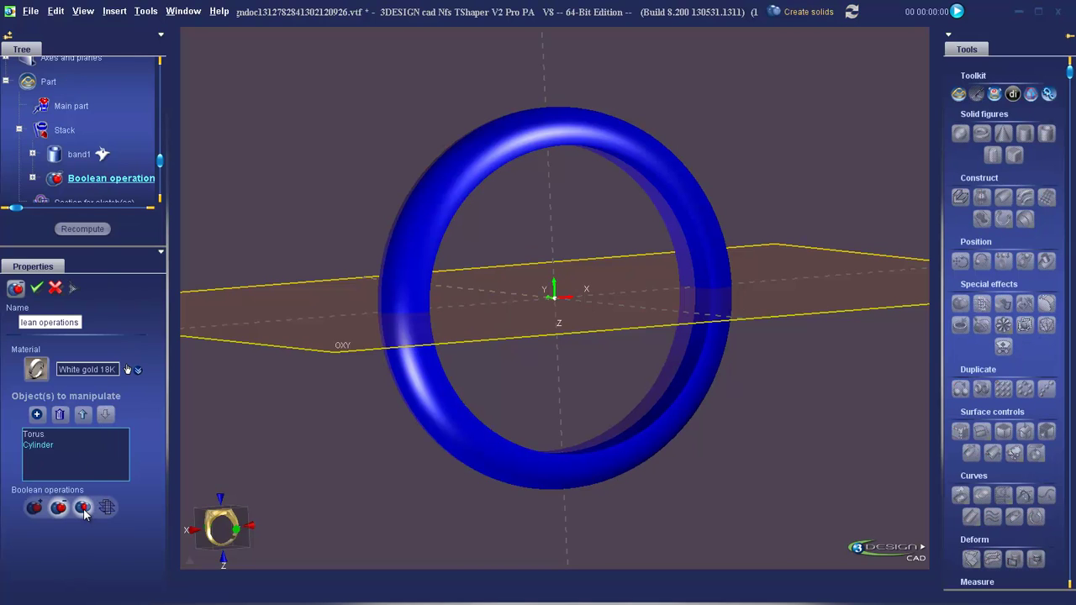
left_click(82, 508)
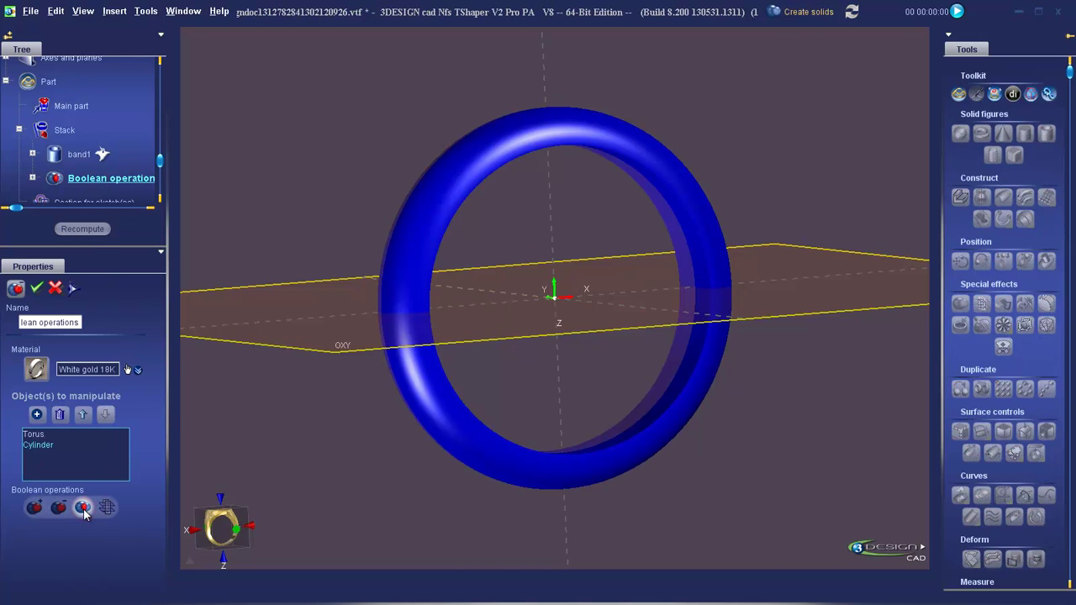
left_click(36, 289)
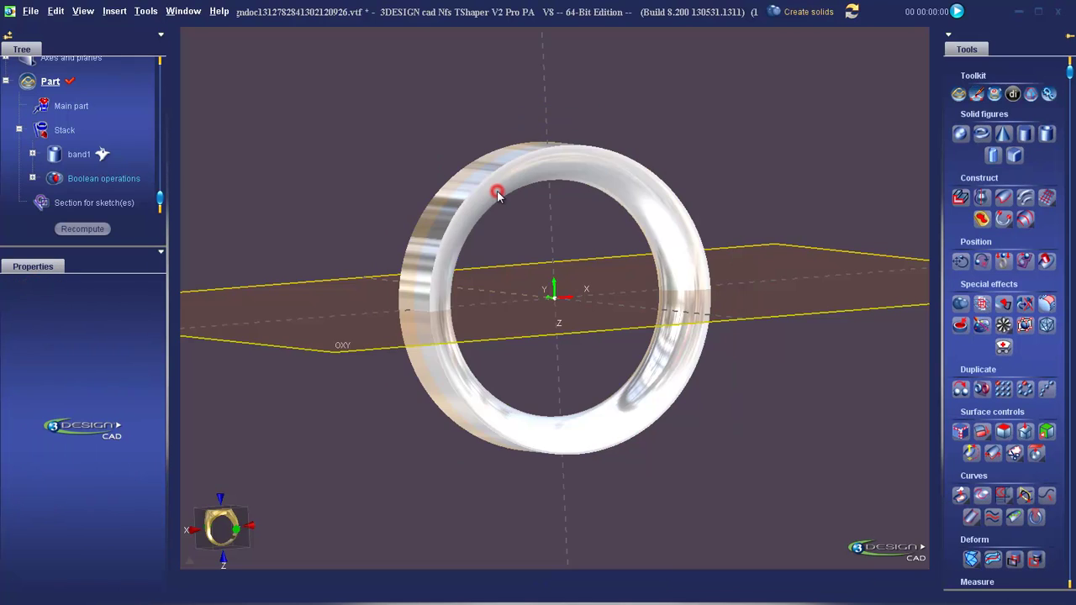
right_click_drag(504, 243, 471, 267)
right_click_drag(775, 265, 627, 260)
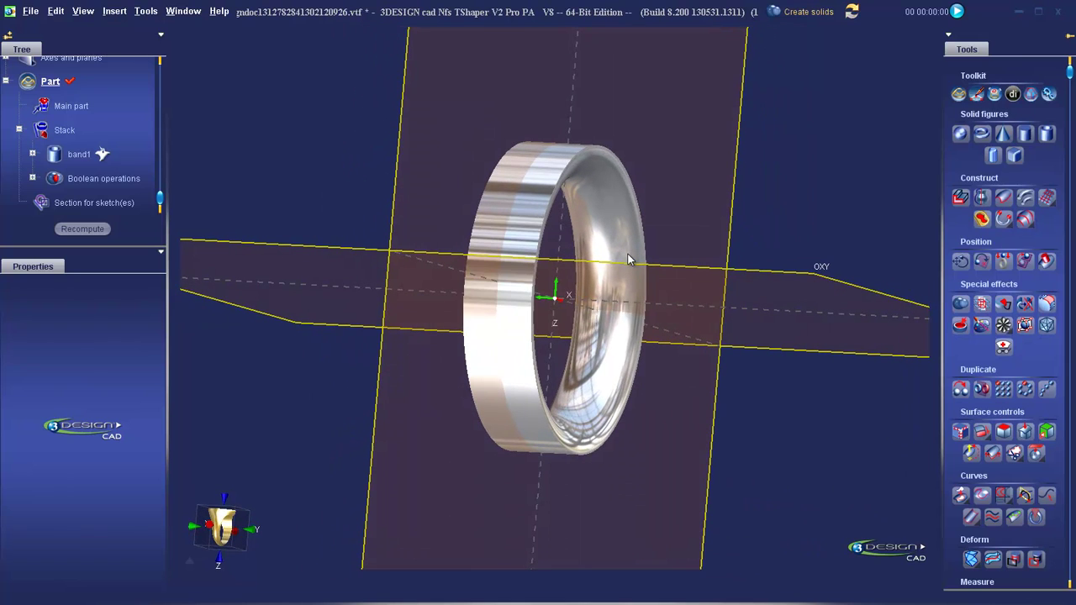
double_click(85, 180)
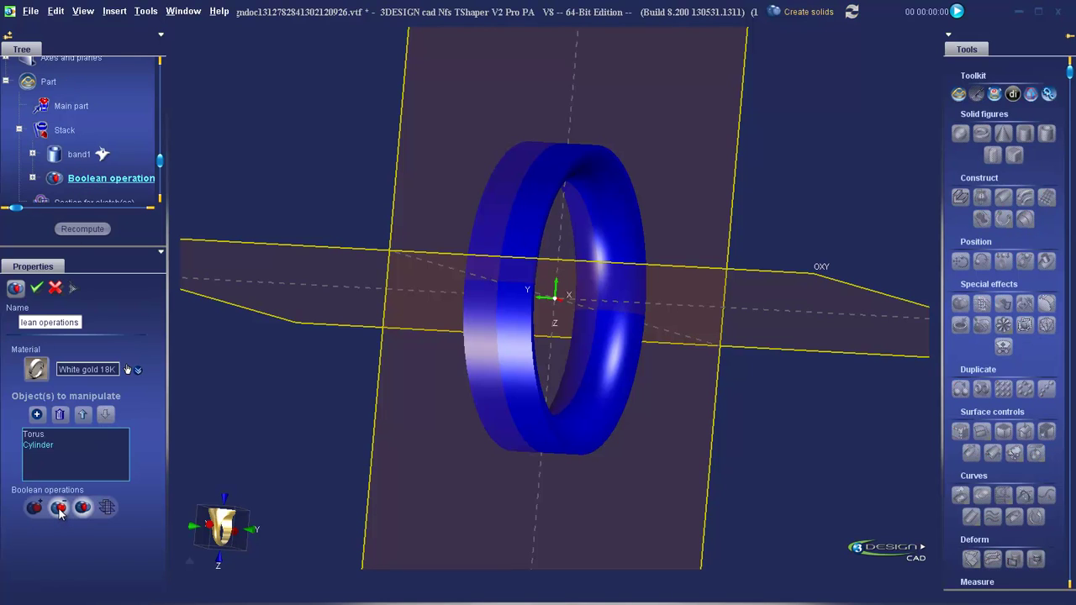
left_click(36, 287)
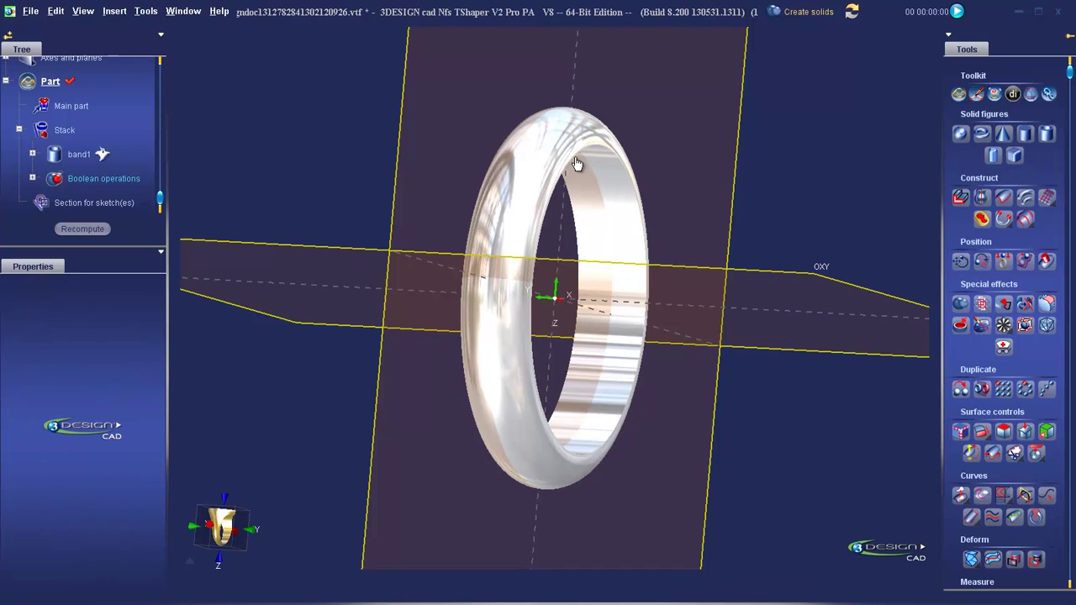
middle_click_drag(576, 163, 380, 165)
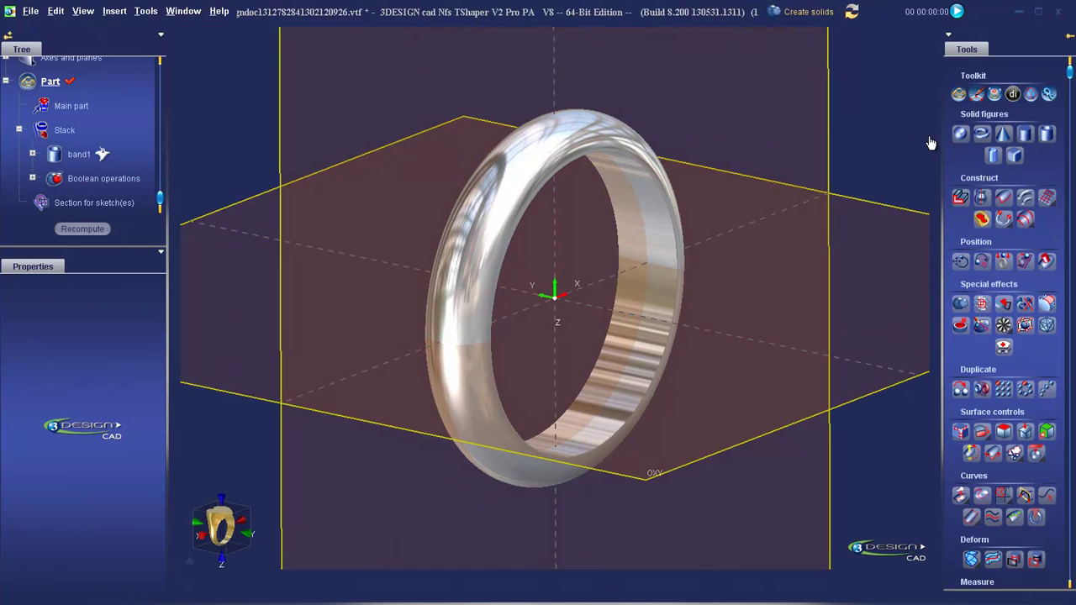
- Start a radiused box centred at X 0, Y 0, Z -12 mm
left_click(1015, 156)
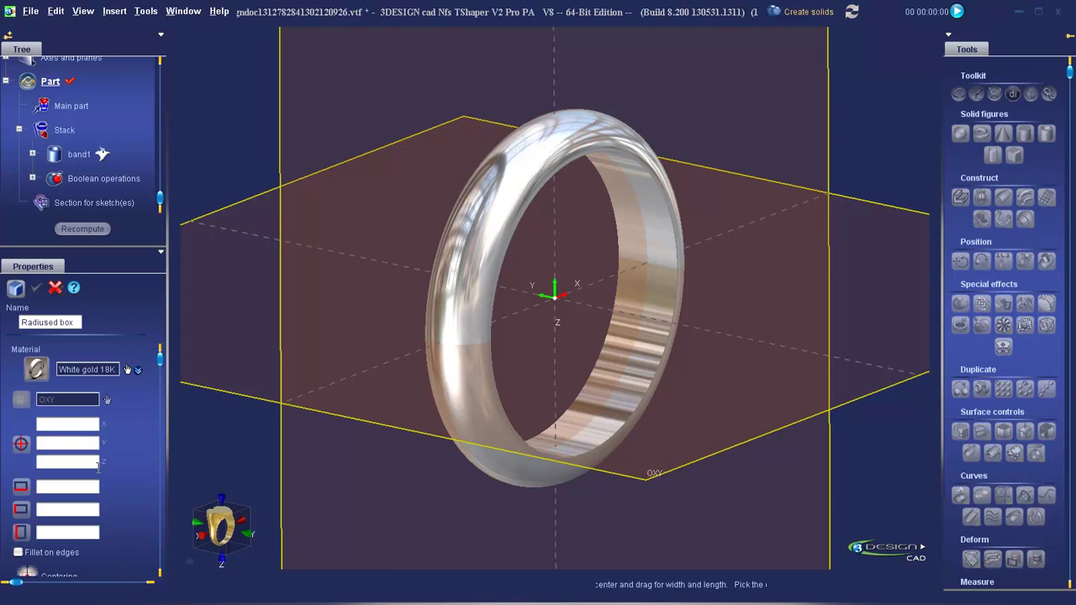
left_click(72, 424)
type("0")
key("Tab")
type("0")
key("Tab")
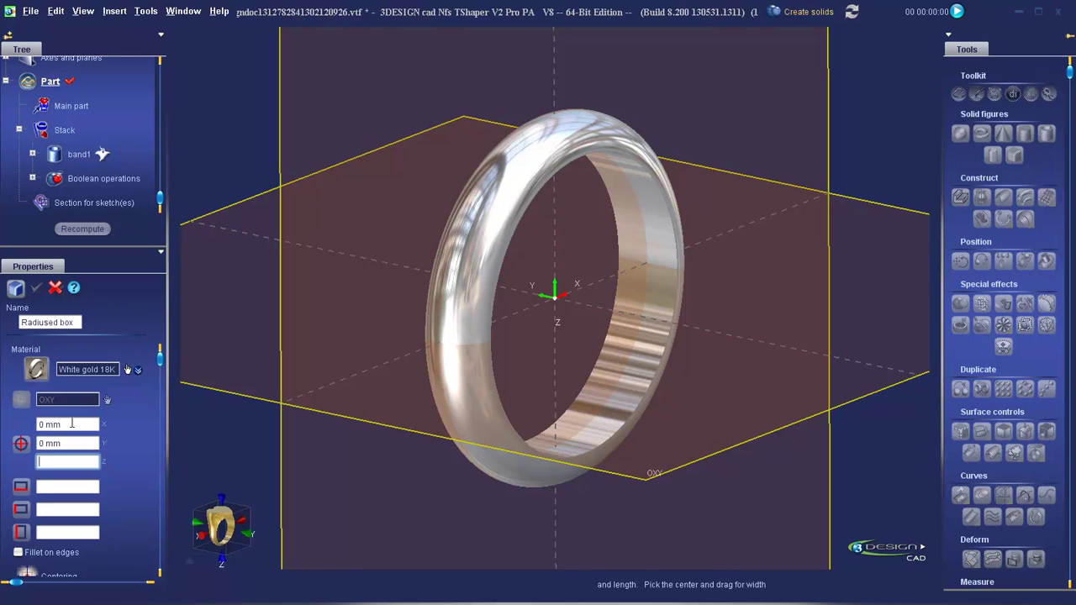
type("-12")
key("Tab")
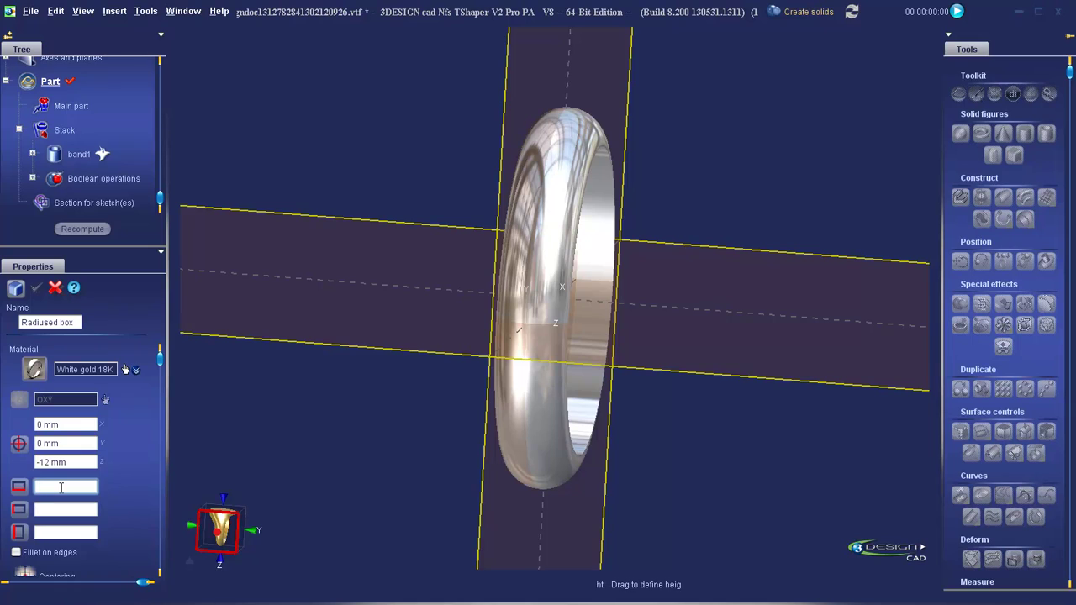
- Size the radiused box 24 × 3 × 24 mm and create it around the ring
type("24")
key("Tab")
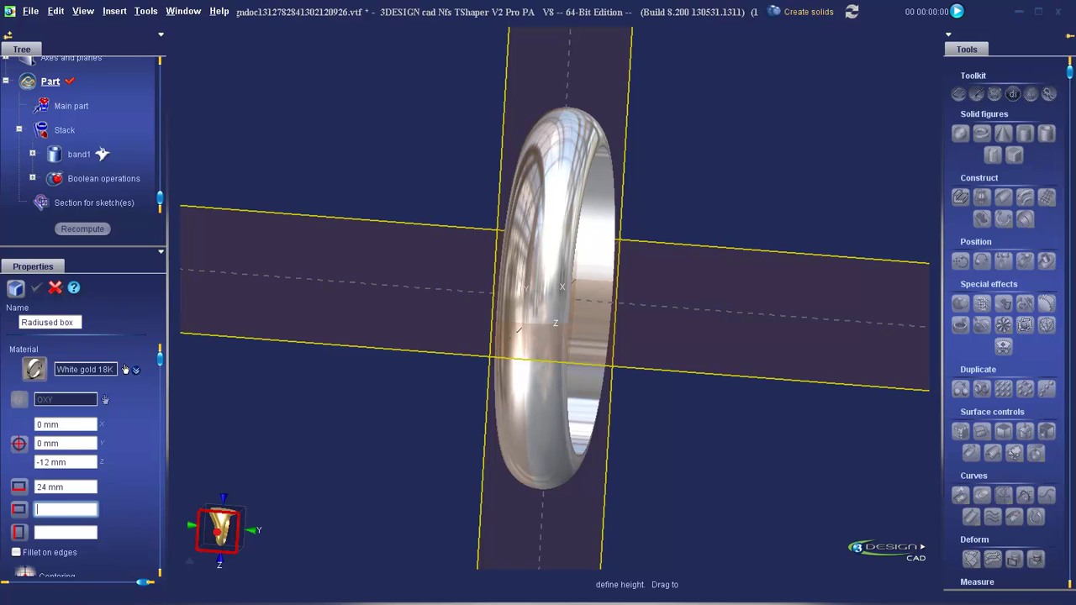
key("Tab")
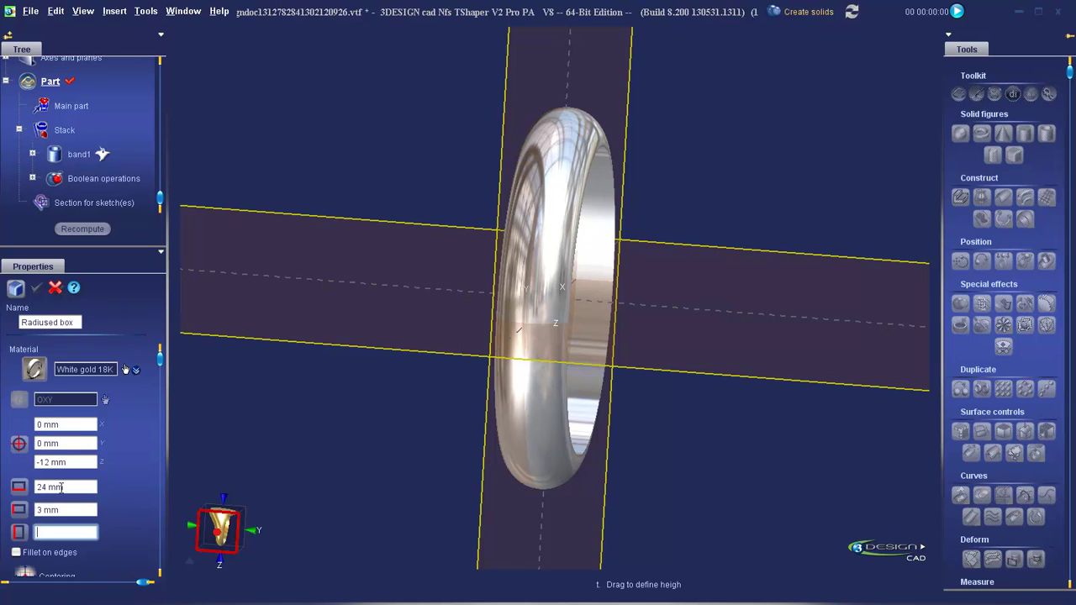
type("24")
key("Tab")
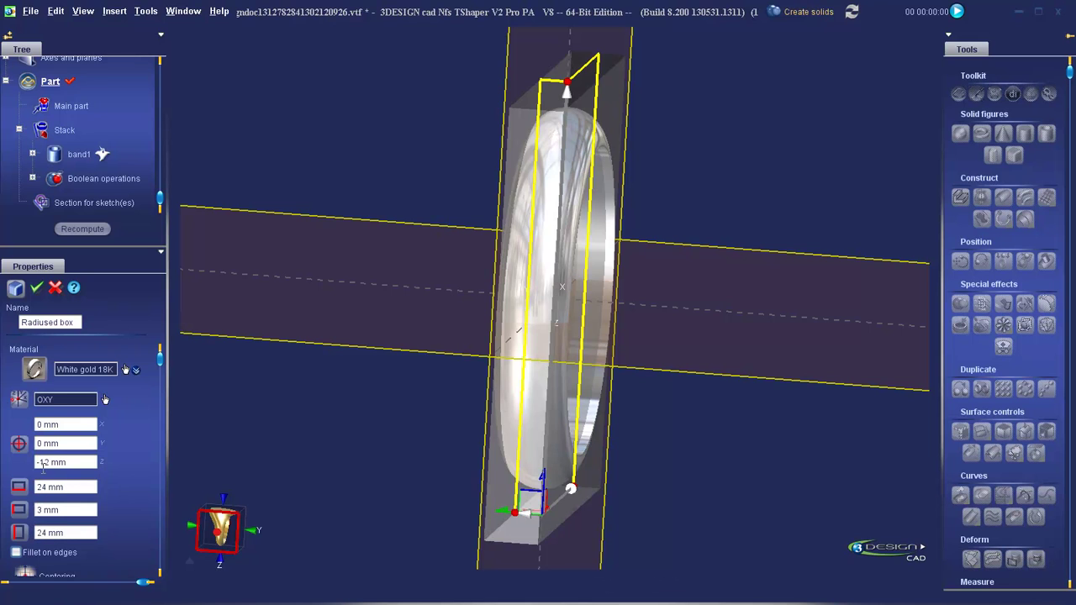
left_click(37, 287)
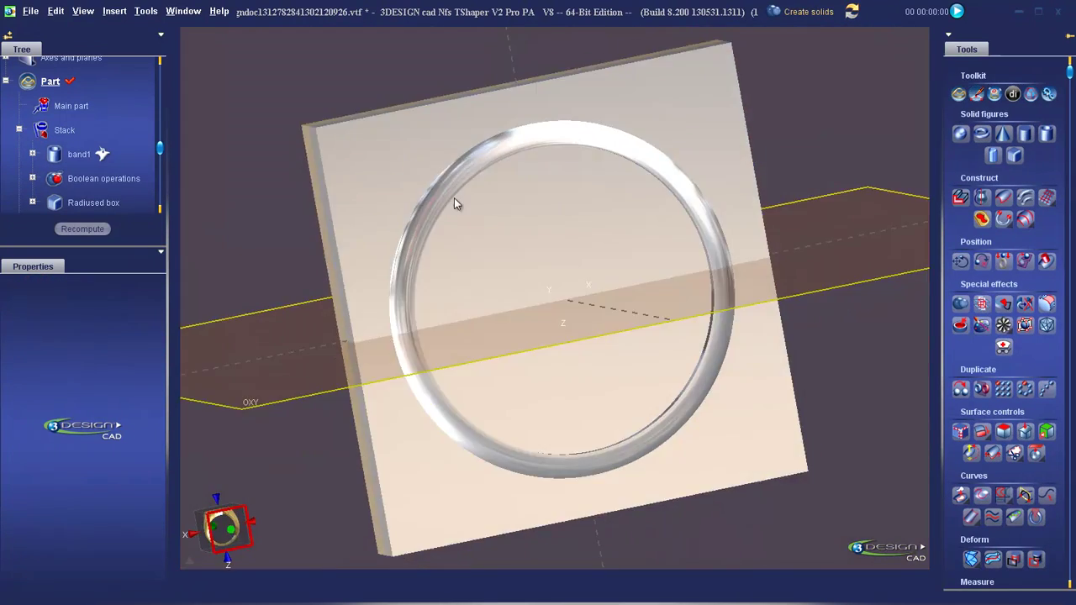
- Subtract the radiused box from the ring, producing the trimmed band Boolean operations2
right_click_drag(454, 204, 626, 231)
left_click(577, 139)
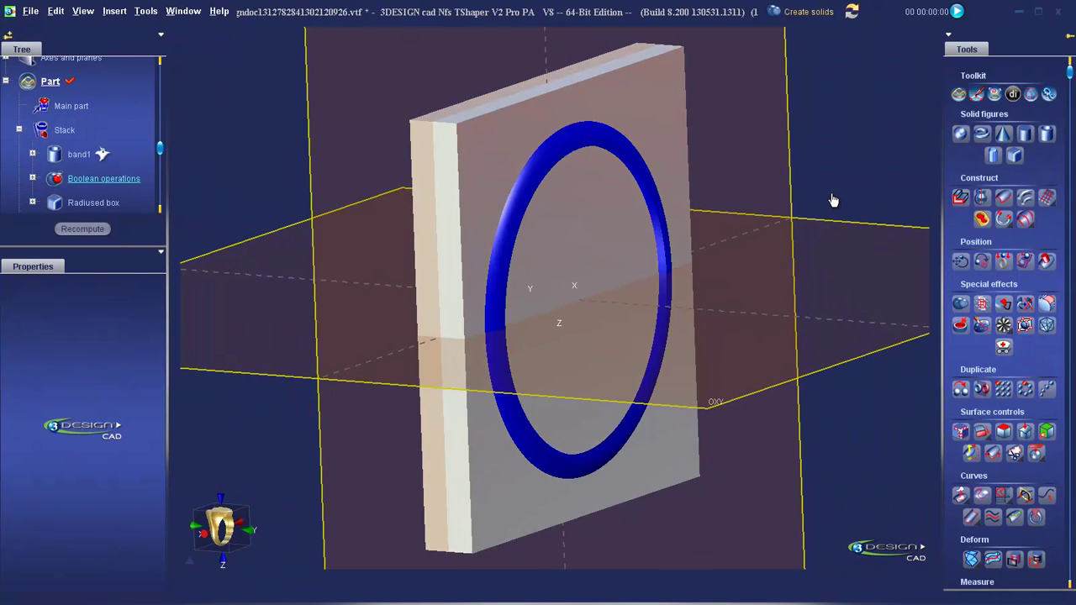
left_click(644, 103, "ctrl")
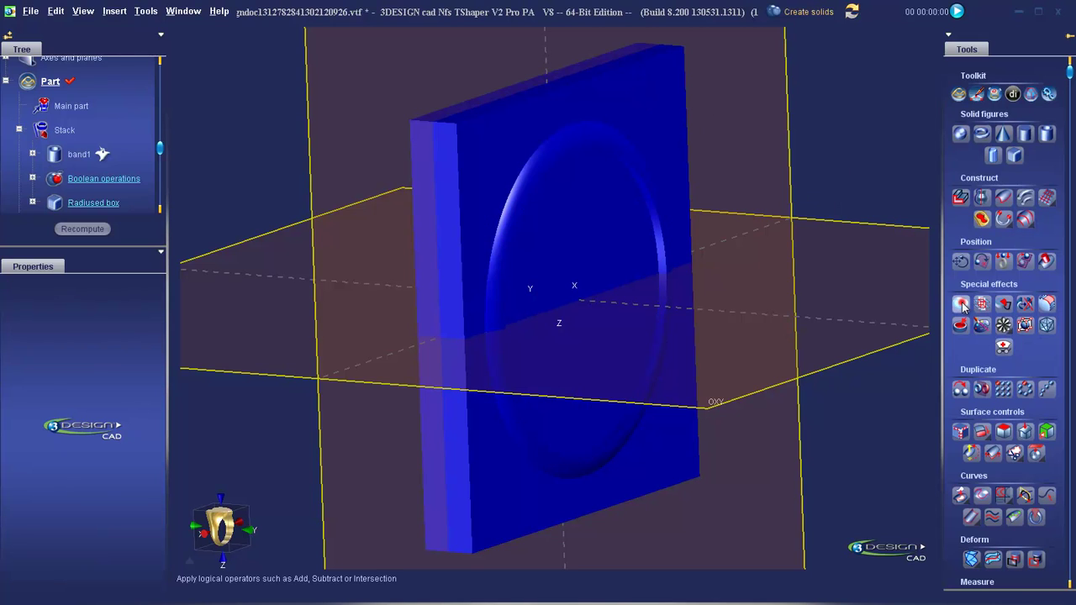
left_click(962, 307)
left_click(82, 507)
left_click(36, 287)
right_click_drag(510, 233, 764, 233)
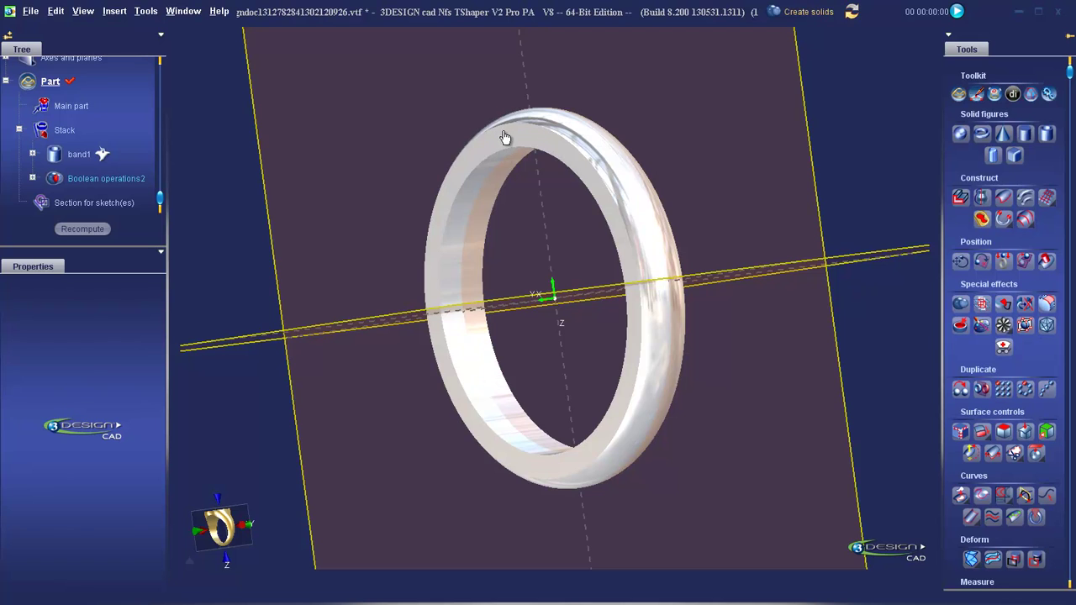